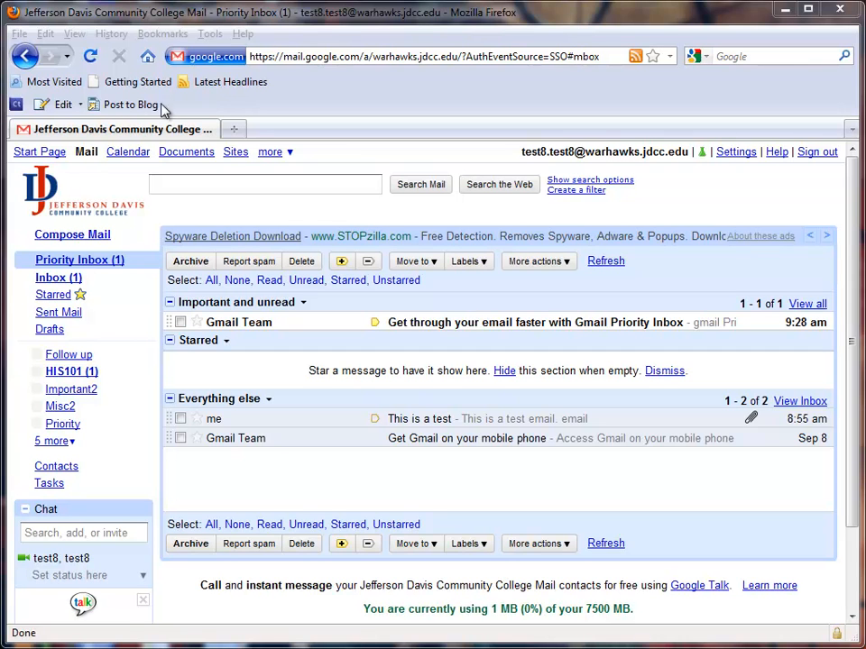
Switch the calendar's time zone to (GMT-06:00) Central Time, showing the Sep 19–25 2010 week.
left_click(126, 153)
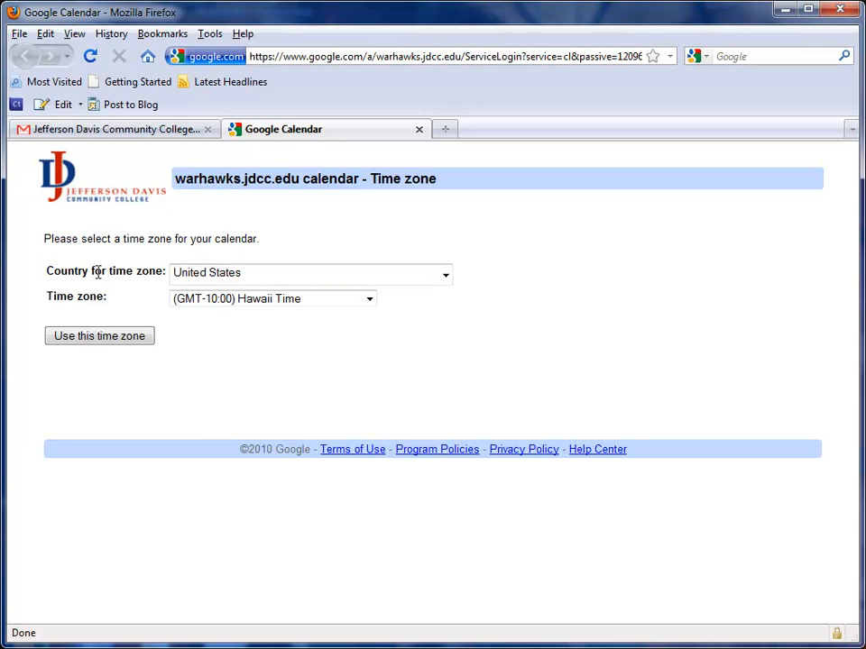
left_click(370, 301)
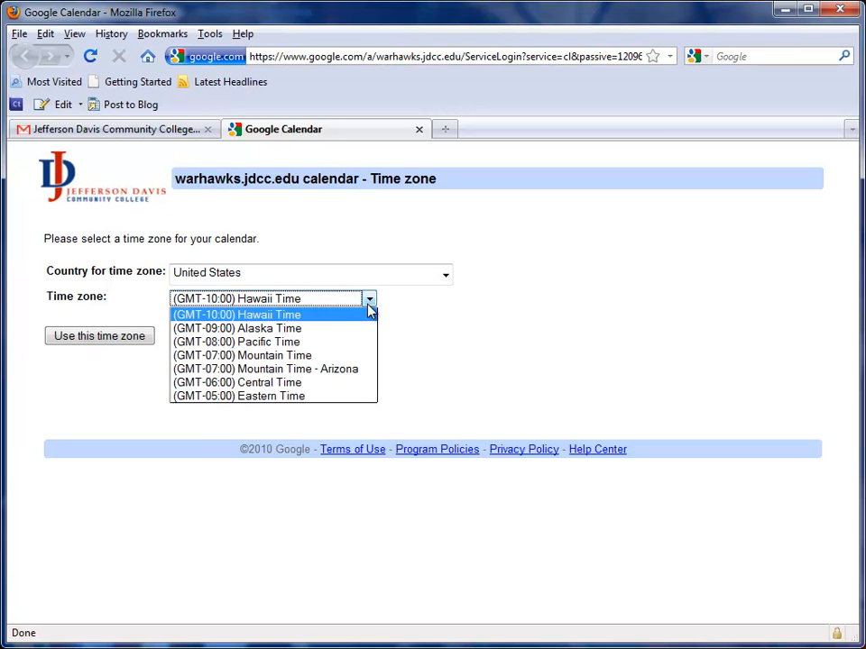
left_click(334, 386)
left_click(130, 338)
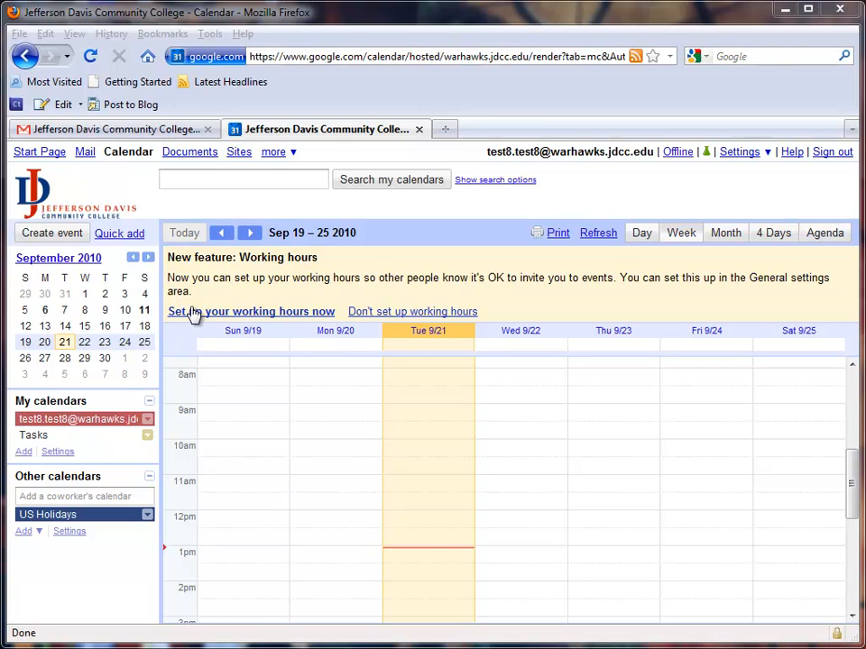
Dismiss the working-hours notice and start a 2pm–3pm event on Tue 9/21.
left_click(416, 312)
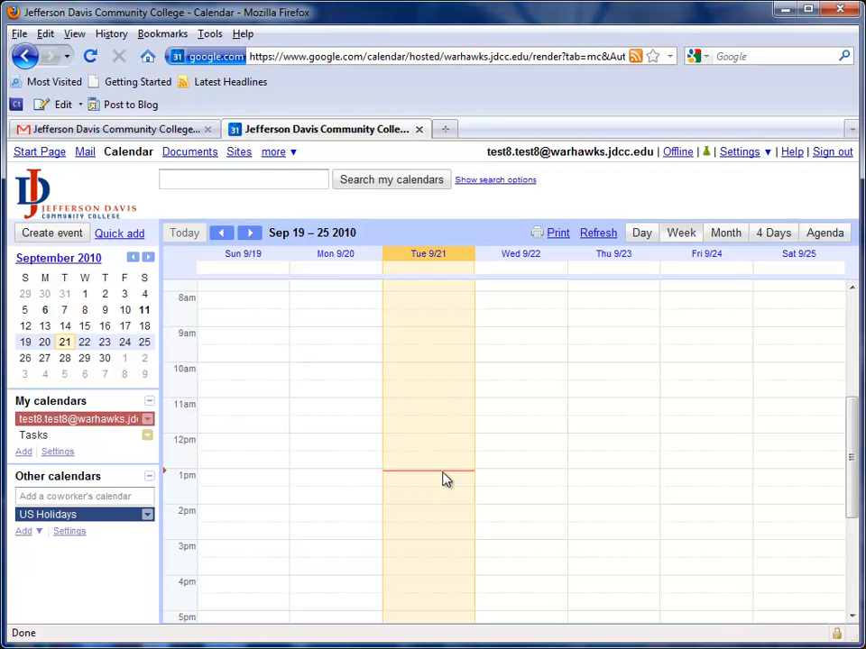
left_click(451, 518)
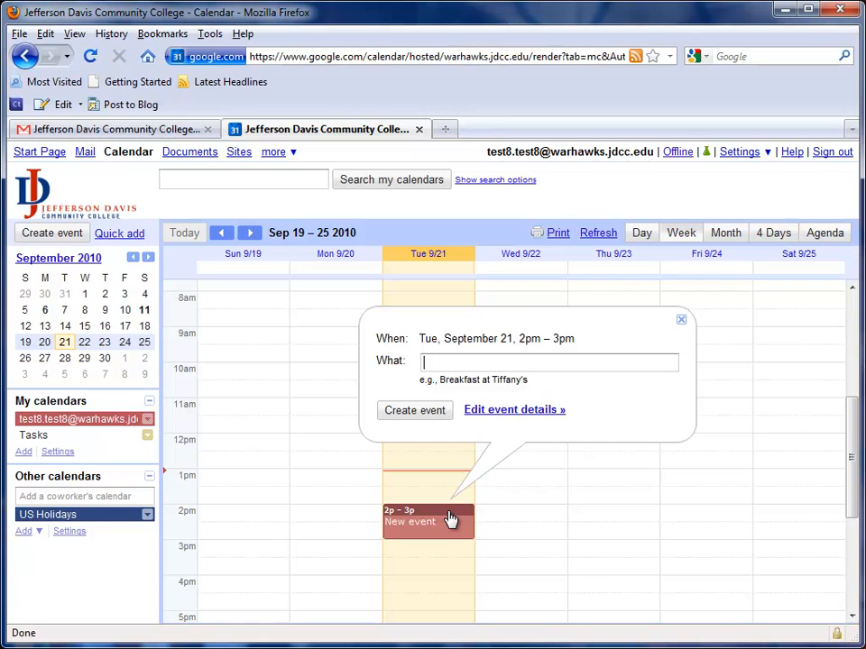
Create a 2pm–5pm event titled 'This is a test event' on Tuesday, September 21.
left_click(683, 324)
scroll(438, 493, "down", 1)
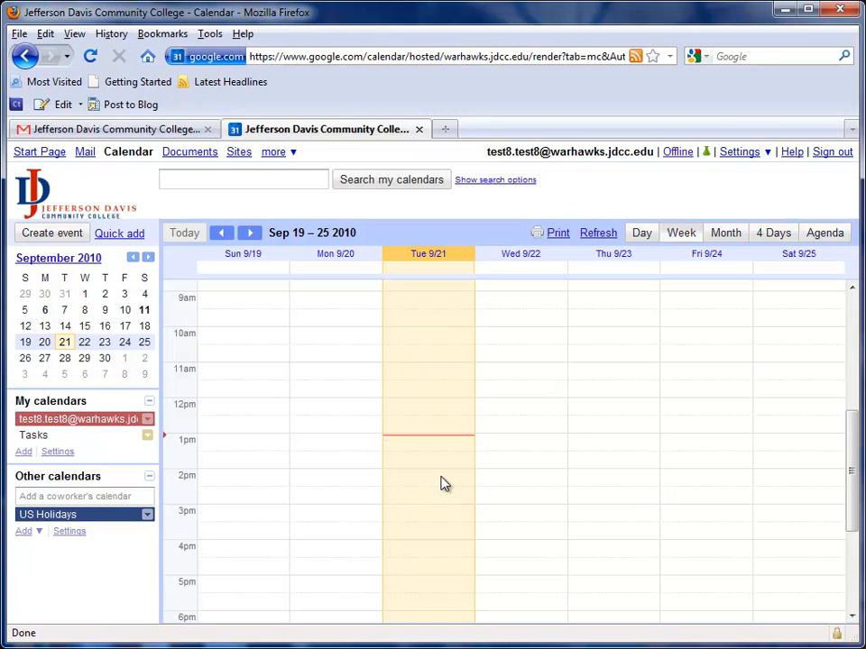
left_click_drag(444, 495, 444, 570)
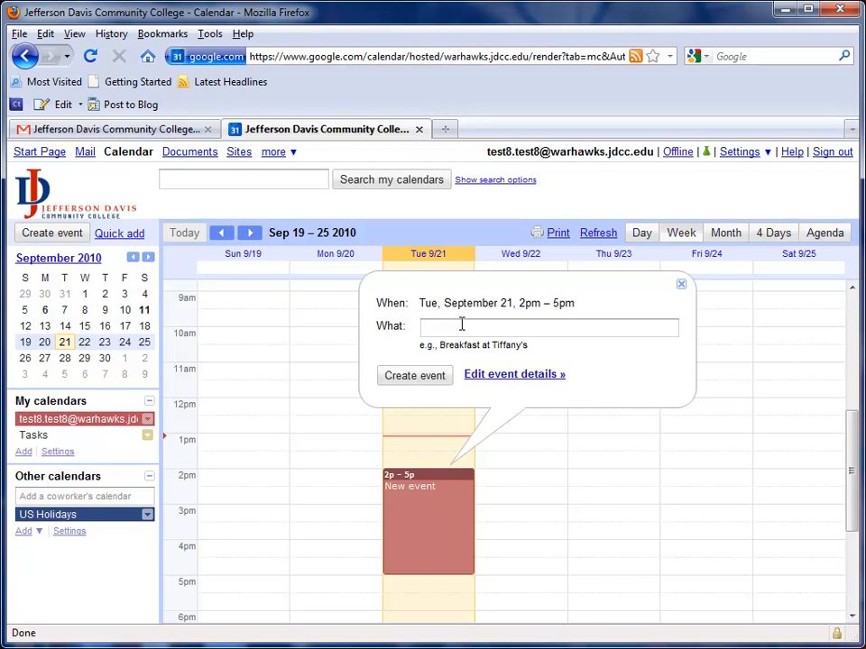
type("This is a test event")
left_click(441, 382)
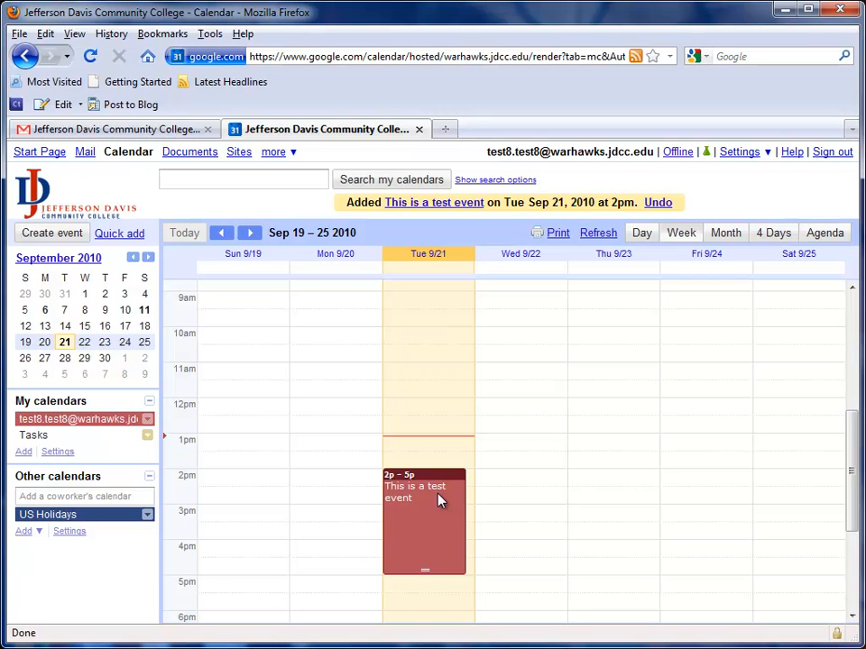
Open the test event's full details and enter its location address in Where.
left_click(412, 488)
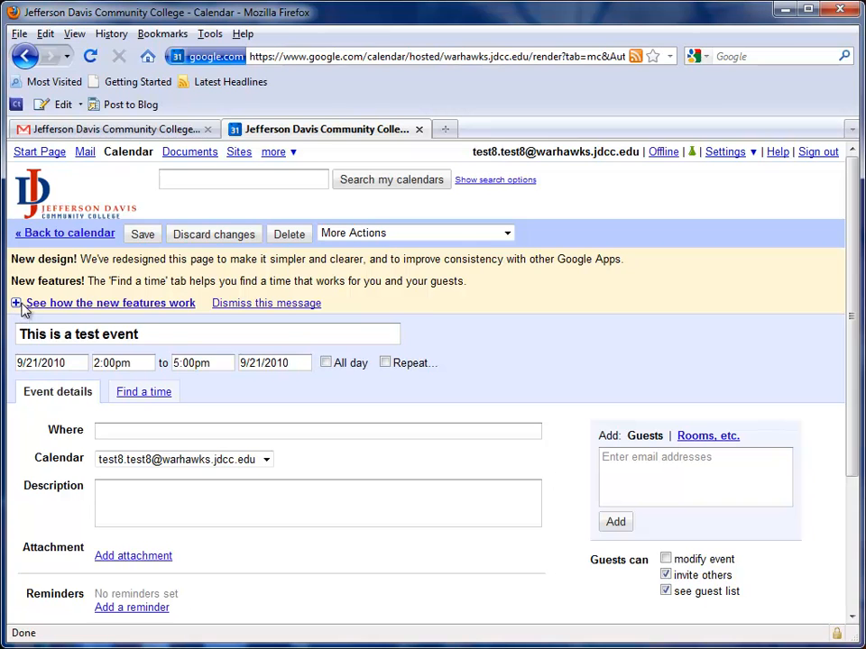
left_click(309, 304)
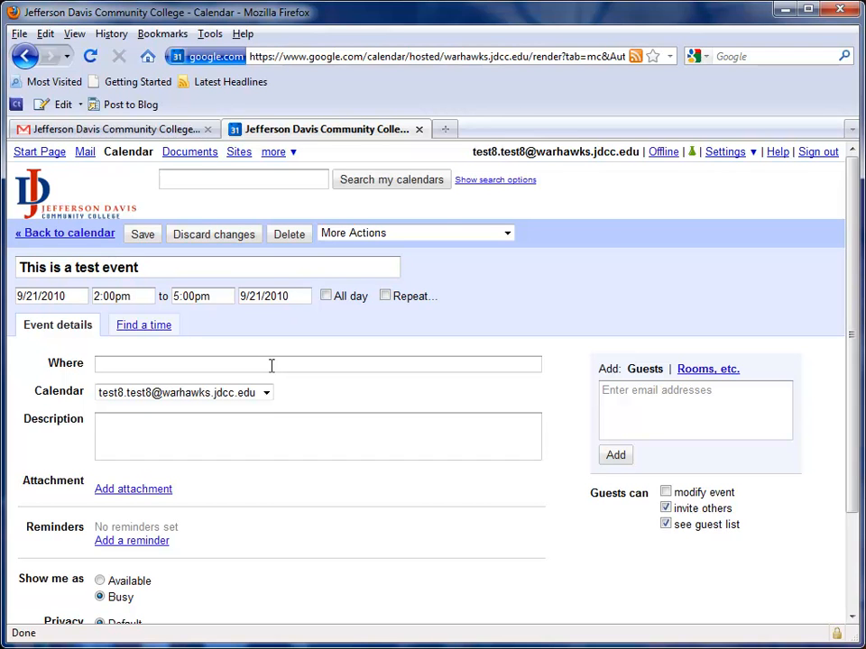
type("220 Alco Drive, Brewton, AL 36426")
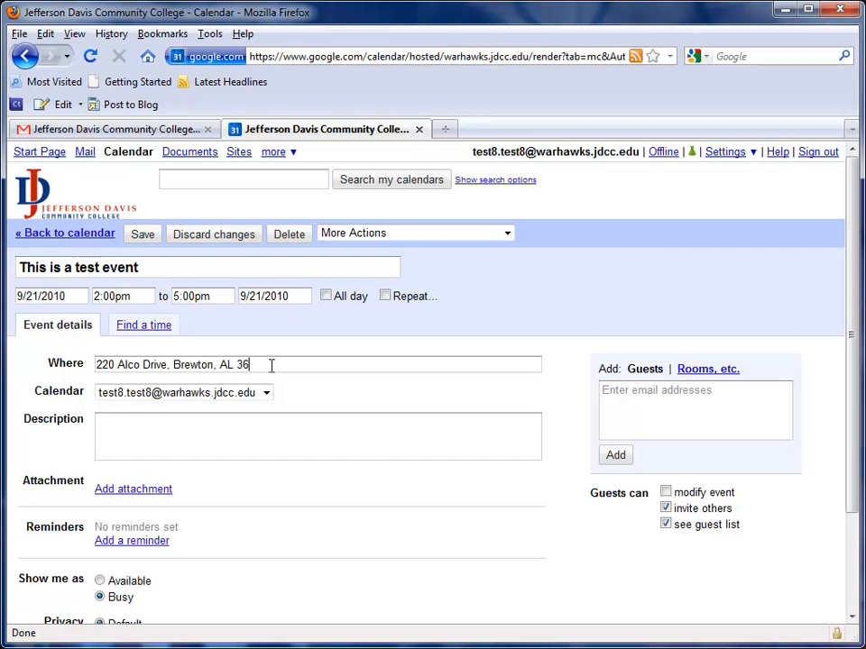
Add the description 'This is a test event that we are adding to our calendar.'.
left_click(240, 416)
type("This is a test event that we are addding")
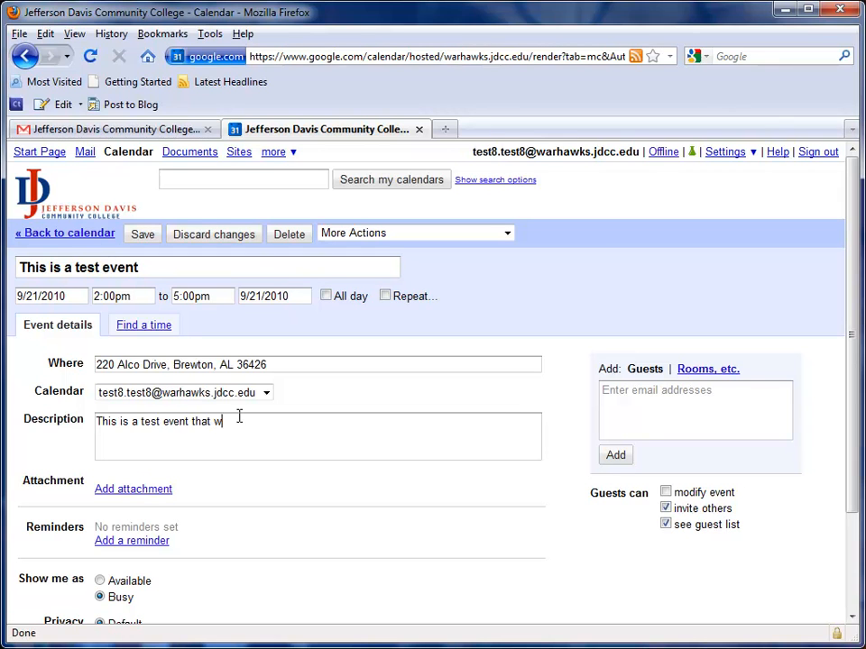
key("BackSpace")
key("BackSpace")
key("BackSpace")
key("BackSpace")
type("ing to our calendar.")
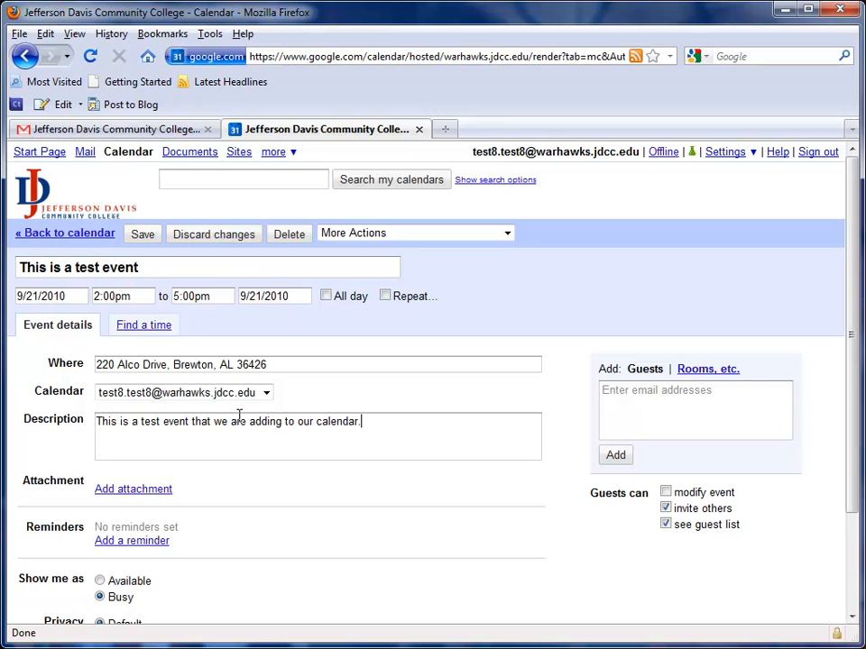
scroll(197, 500, "down", 2)
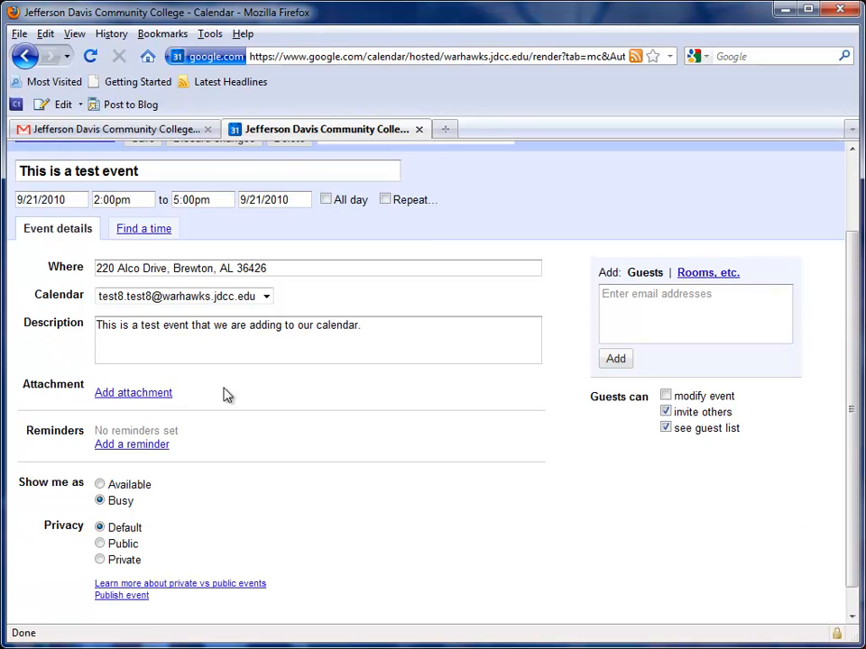
Add a pop-up reminder 1 hour before the test event.
left_click(158, 444)
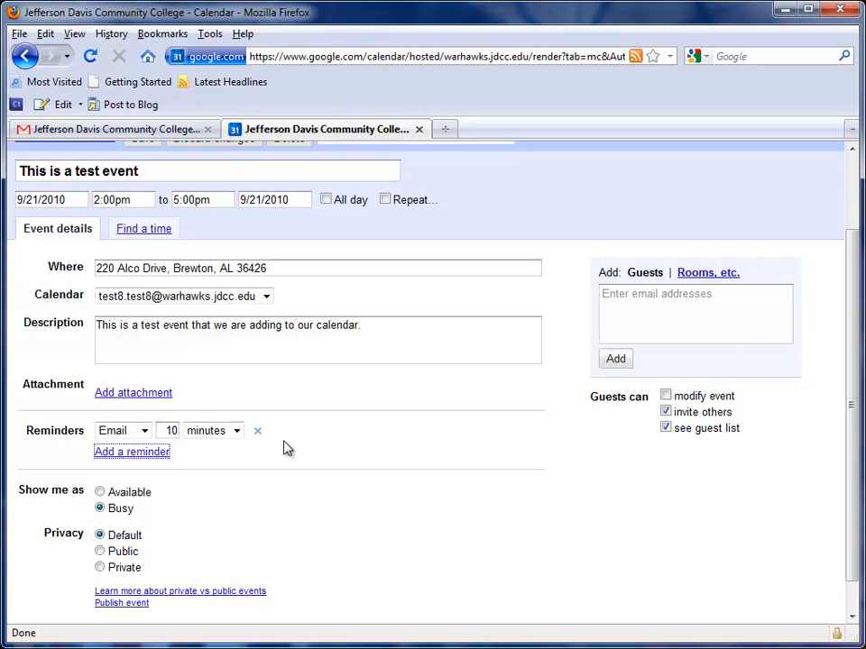
left_click(143, 432)
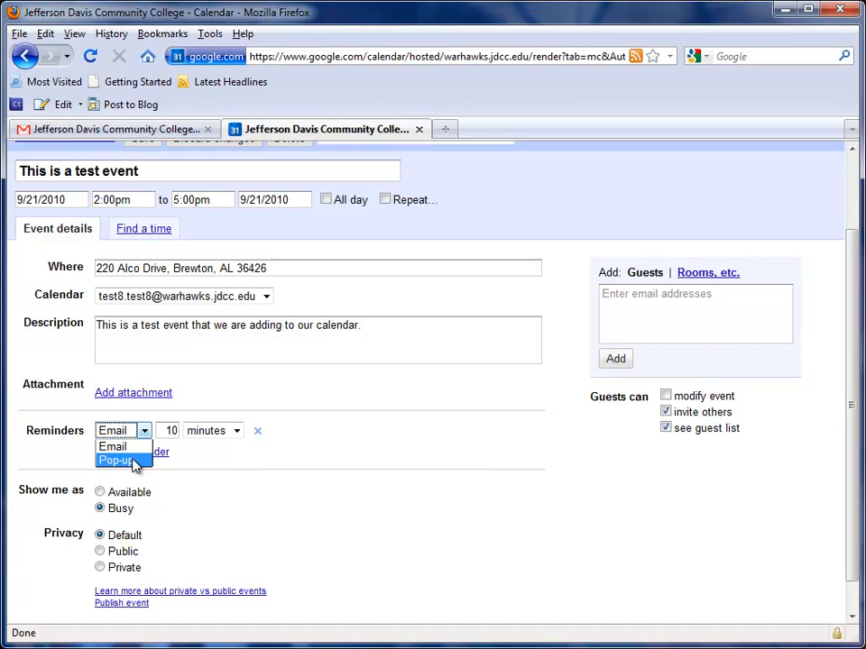
left_click(133, 463)
left_click_drag(162, 430, 192, 431)
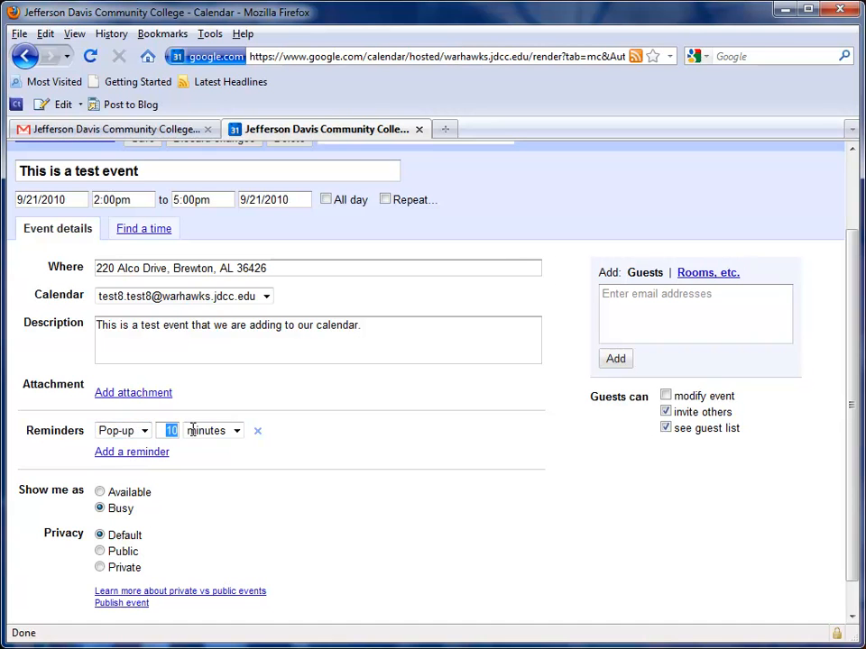
type("1")
left_click(216, 437)
left_click(203, 460)
Add an email reminder 30 minutes before and a pop-up reminder 10 minutes before.
left_click(163, 453)
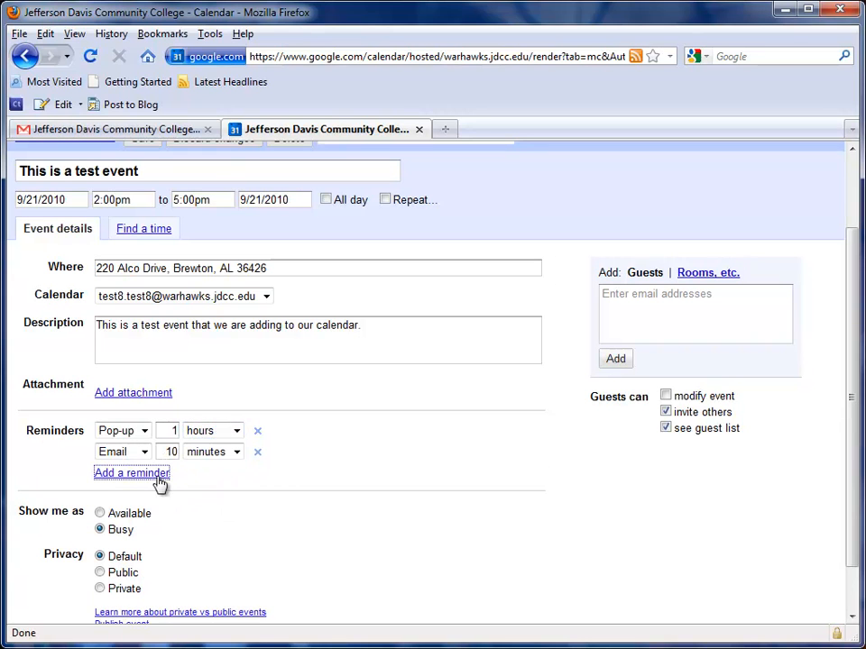
double_click(164, 451)
type("30")
left_click(158, 473)
left_click(144, 472)
left_click(133, 500)
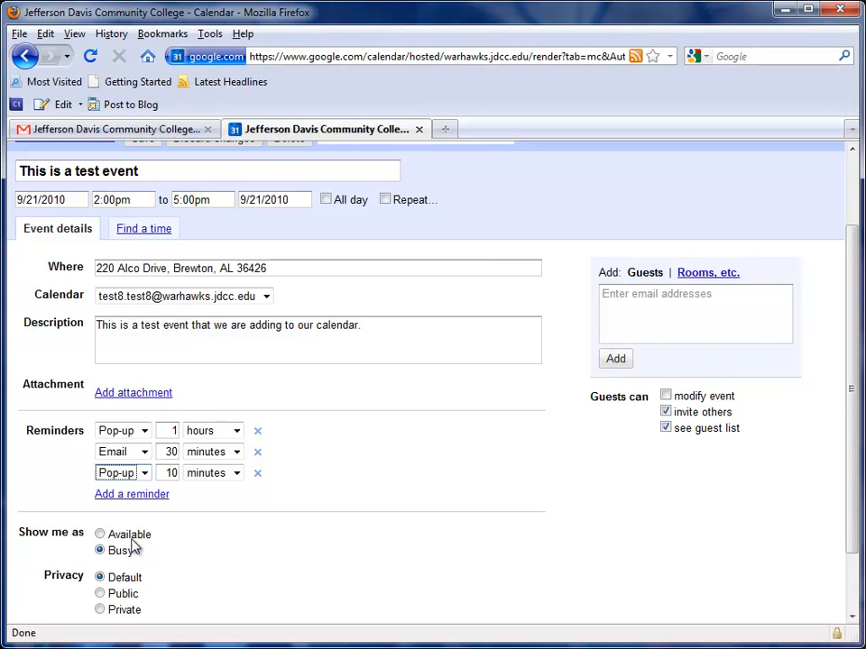
scroll(133, 547, "down", 2)
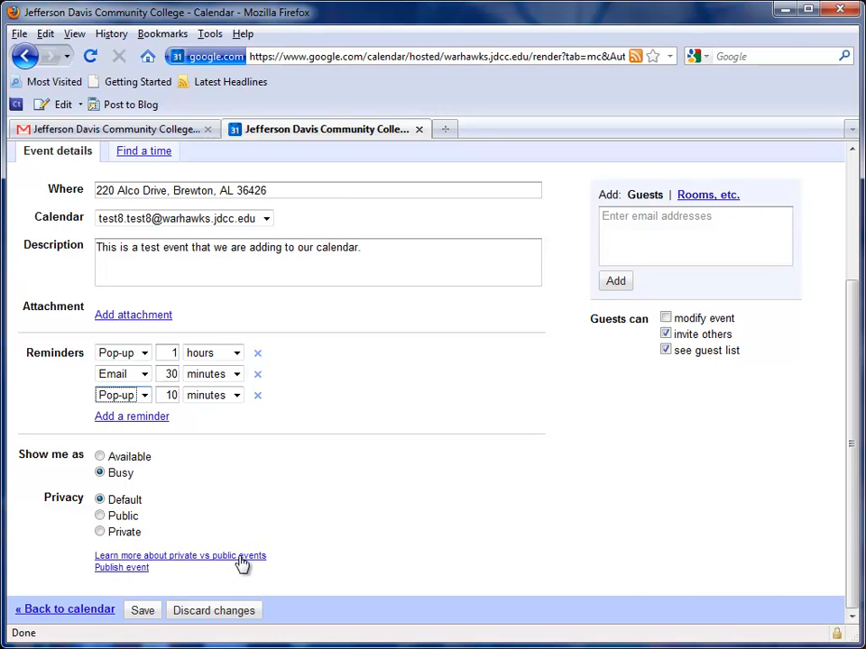
scroll(271, 550, "up", 3)
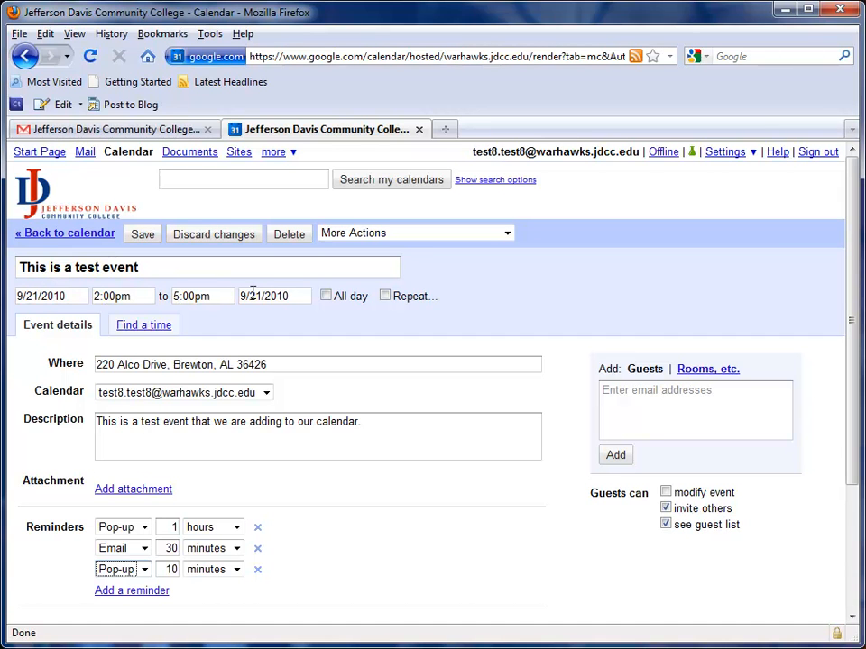
left_click(386, 298)
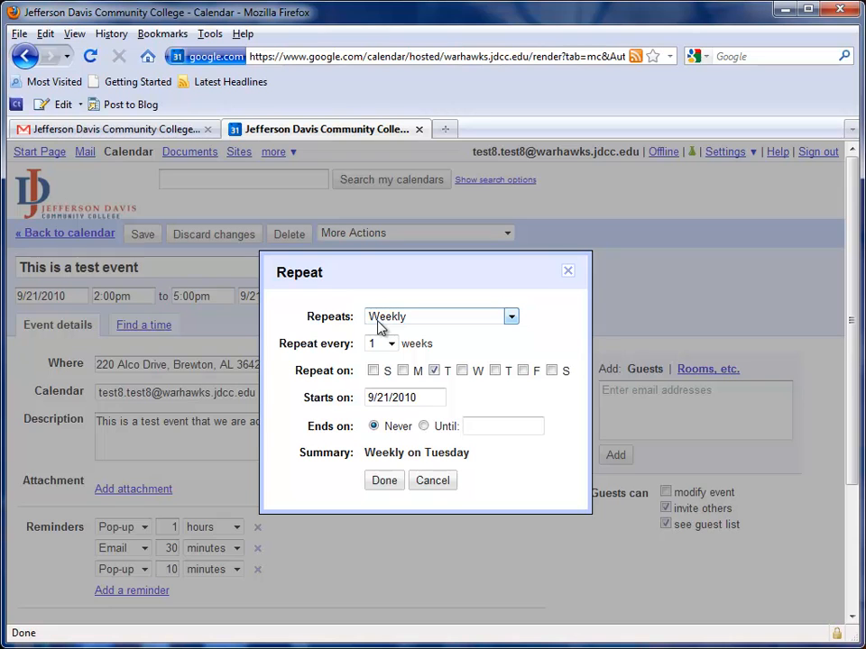
left_click(511, 319)
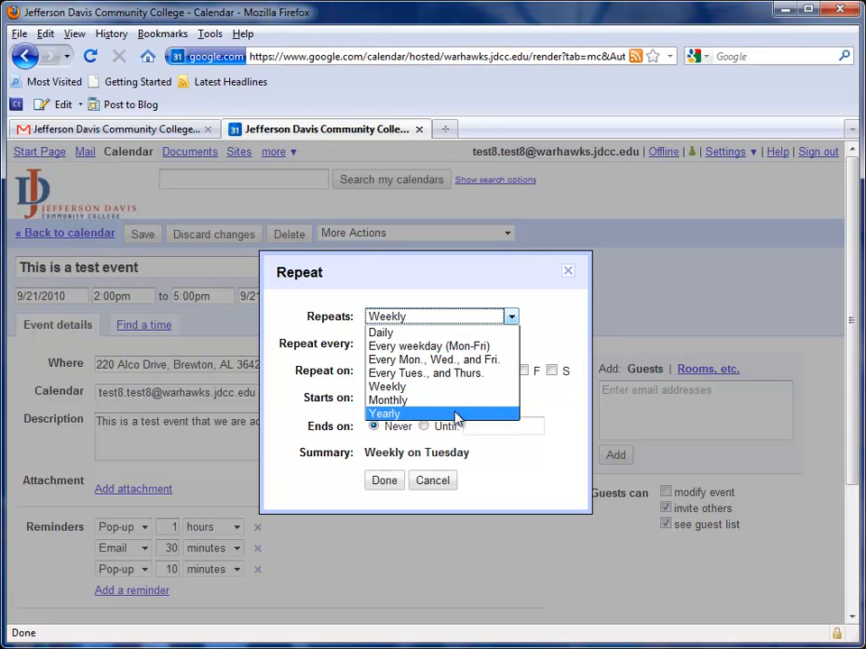
left_click(511, 317)
left_click(391, 345)
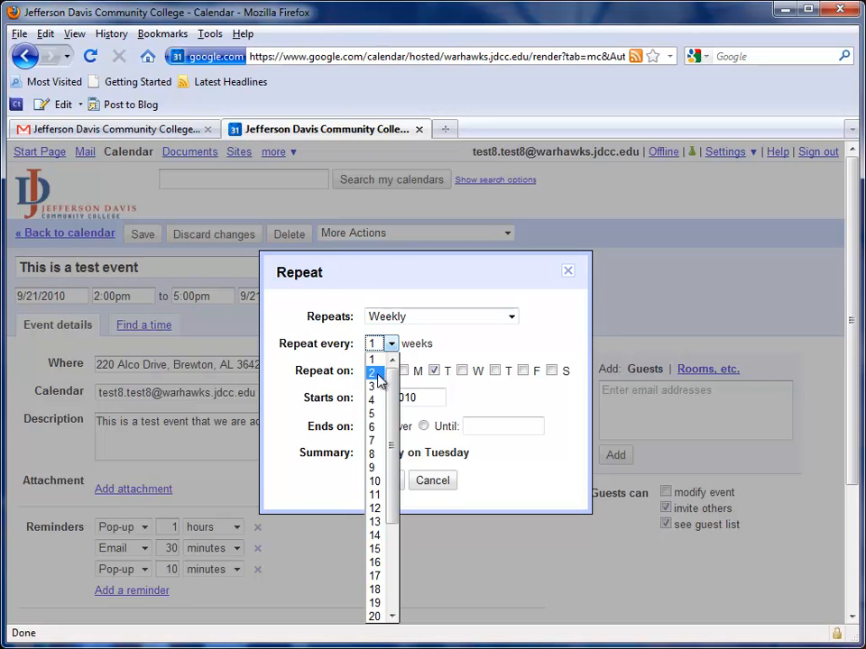
left_click(377, 373)
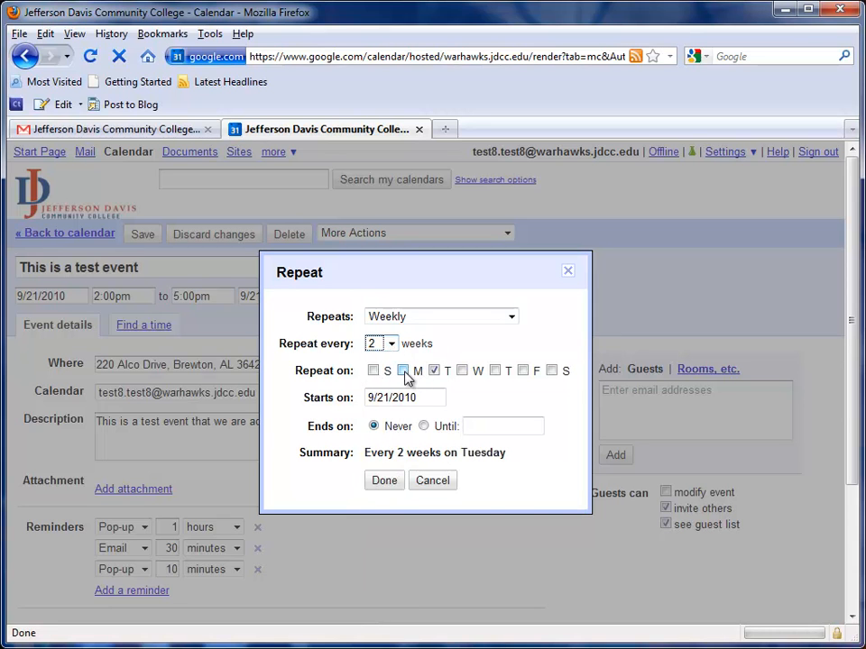
left_click(403, 371)
left_click(403, 371)
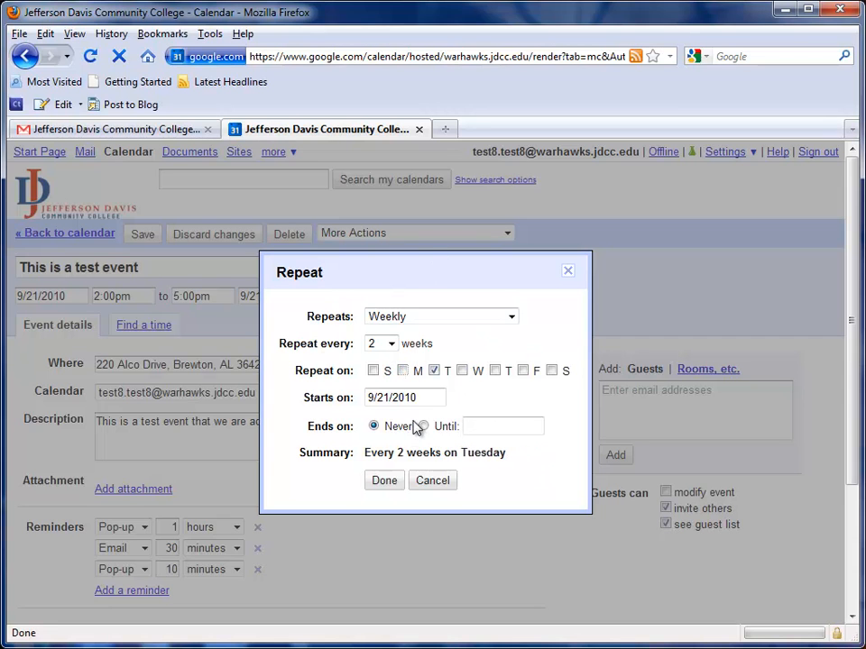
left_click(423, 427)
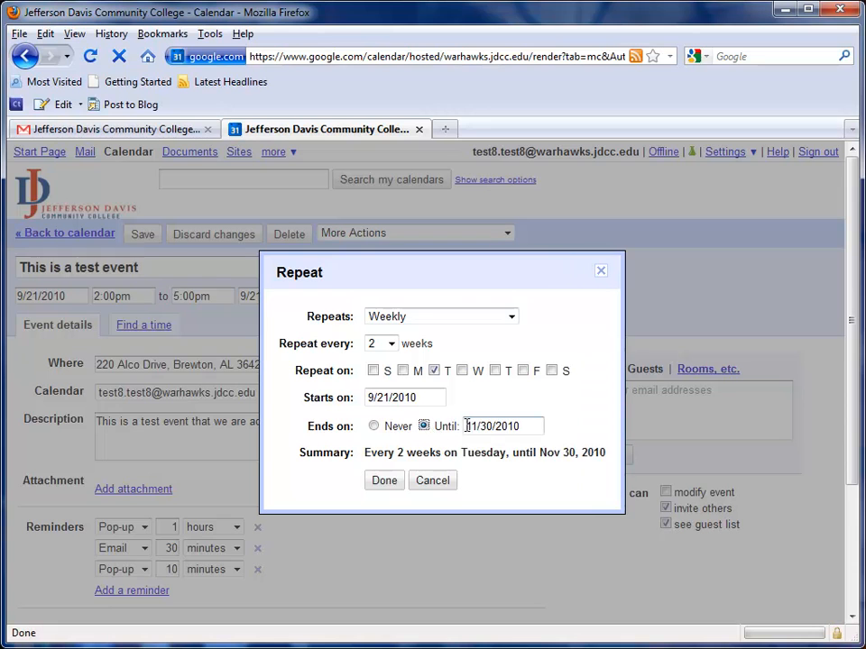
left_click(492, 495)
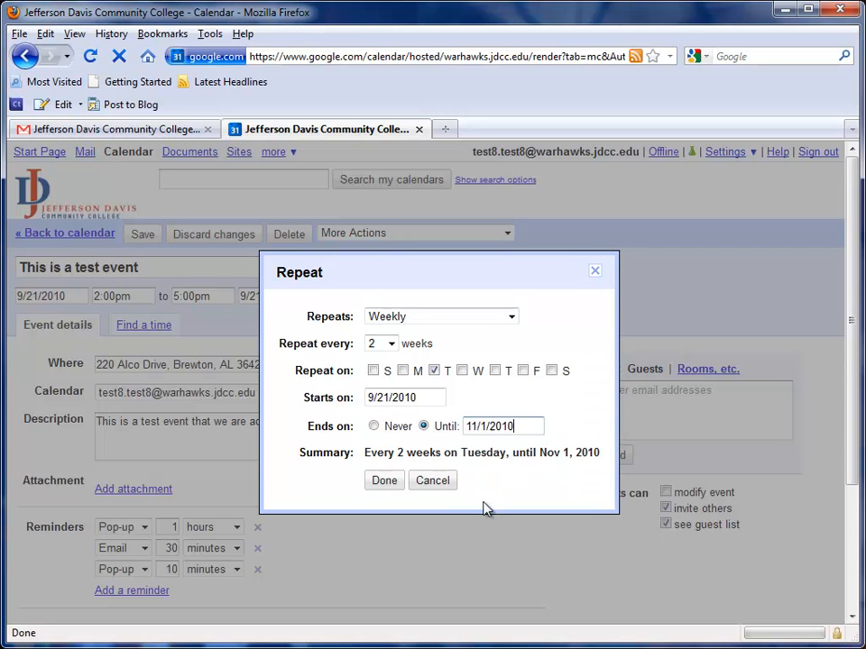
left_click(432, 482)
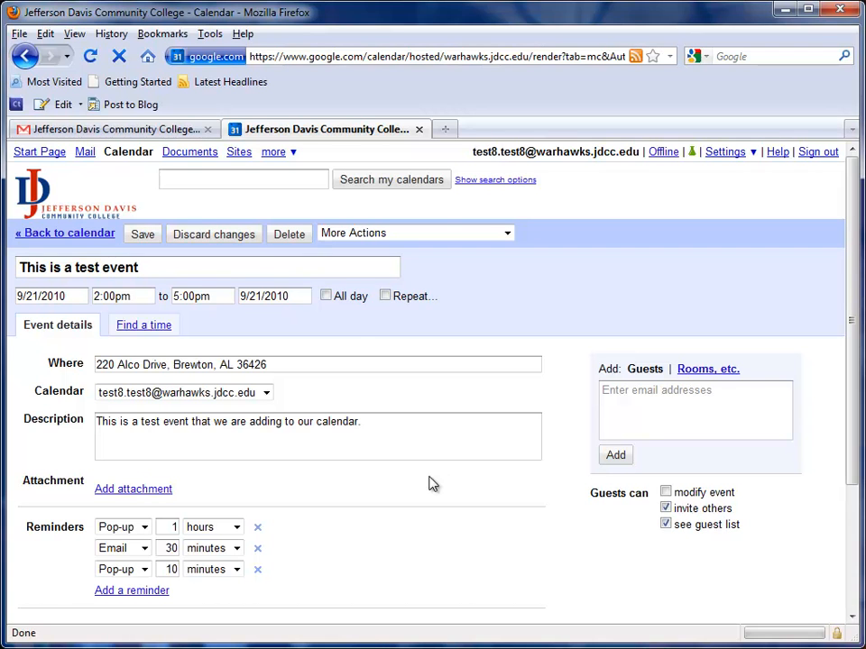
Toggle All day off again to keep 2:00pm–5:00pm on 9/21/2010, and save the event.
left_click(328, 300)
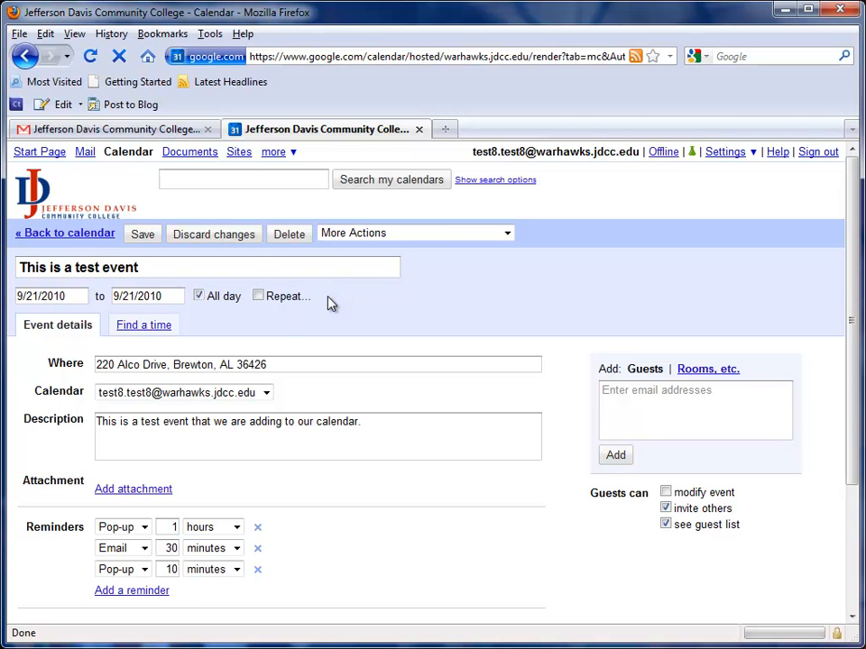
left_click(200, 296)
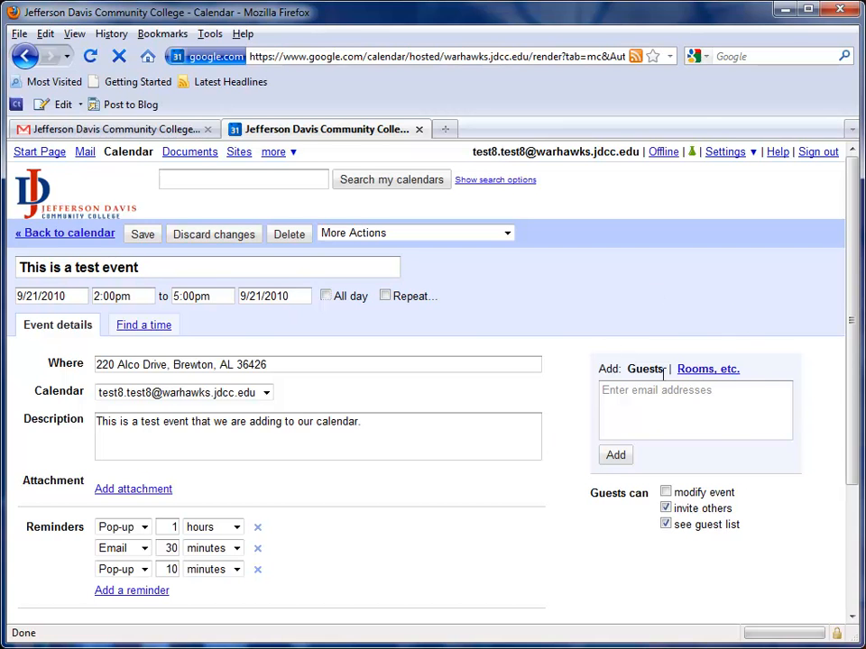
scroll(409, 501, "down", 3)
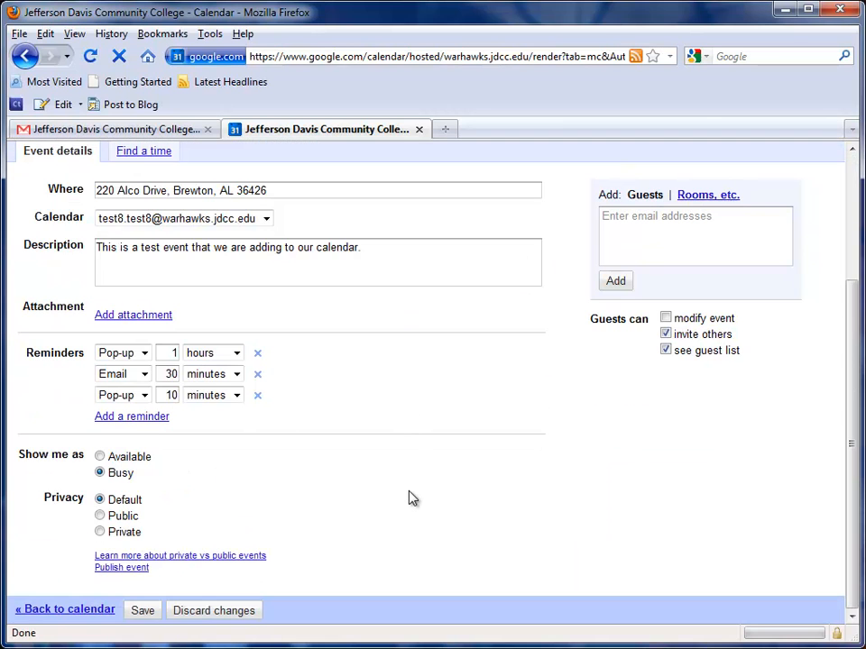
scroll(267, 469, "up", 3)
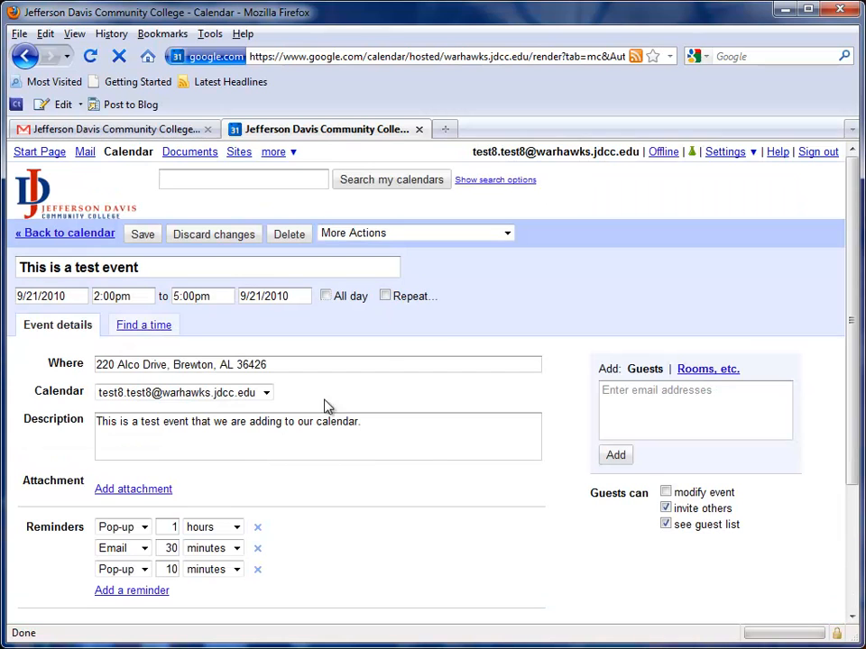
left_click(142, 234)
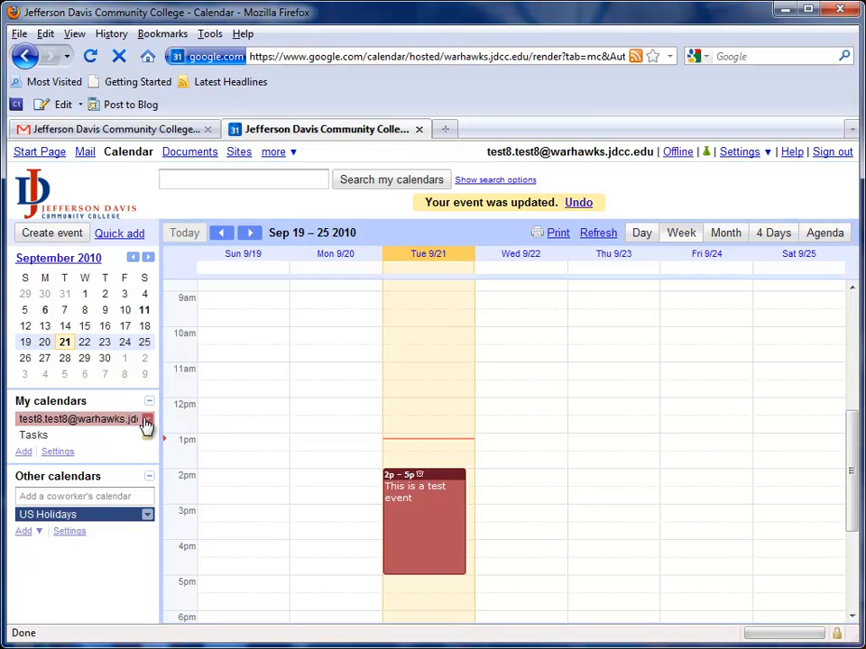
Add a 12pm–1pm event named 'event name' on Wednesday 9/22, leaving its details unchanged.
left_click(511, 407)
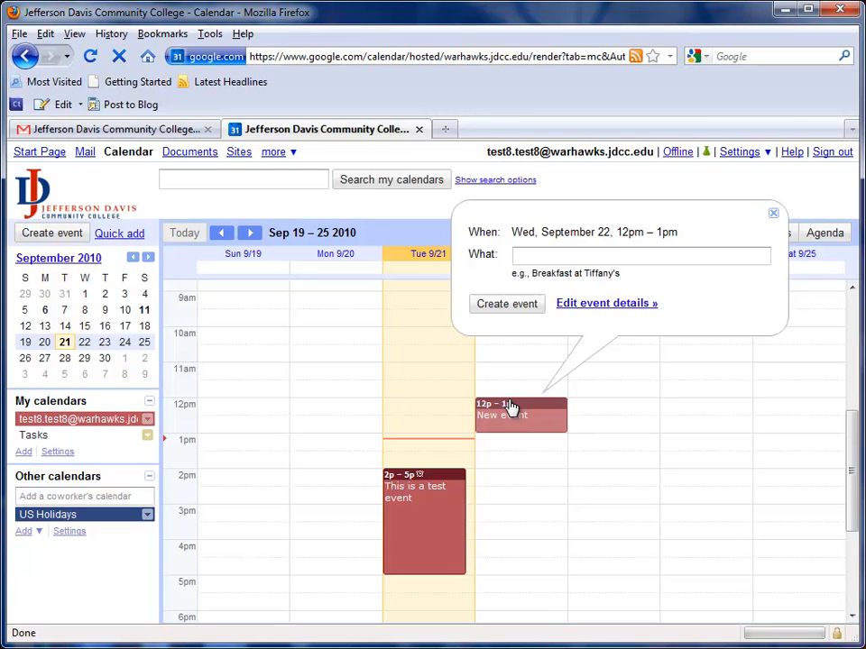
type("event name")
left_click(515, 307)
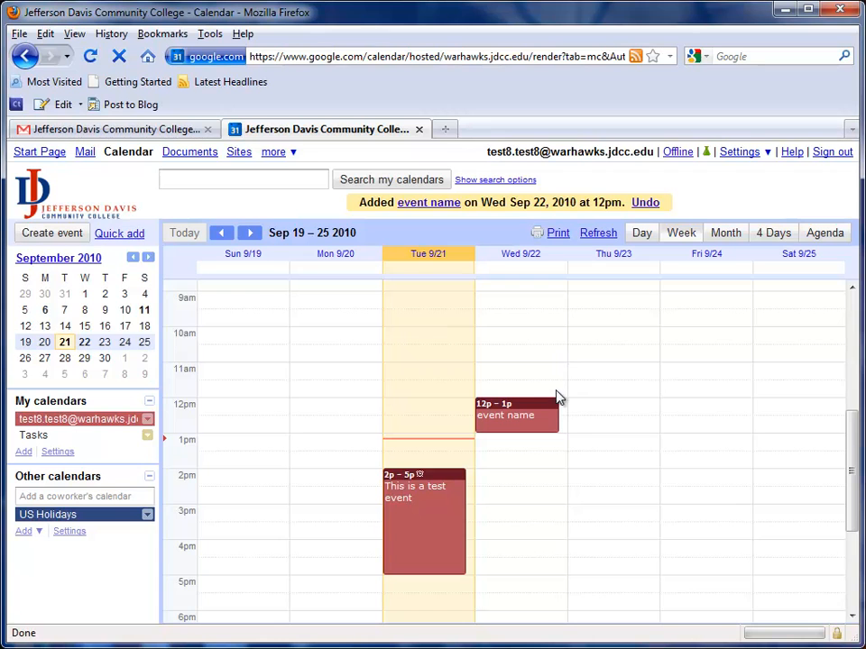
left_click(536, 422)
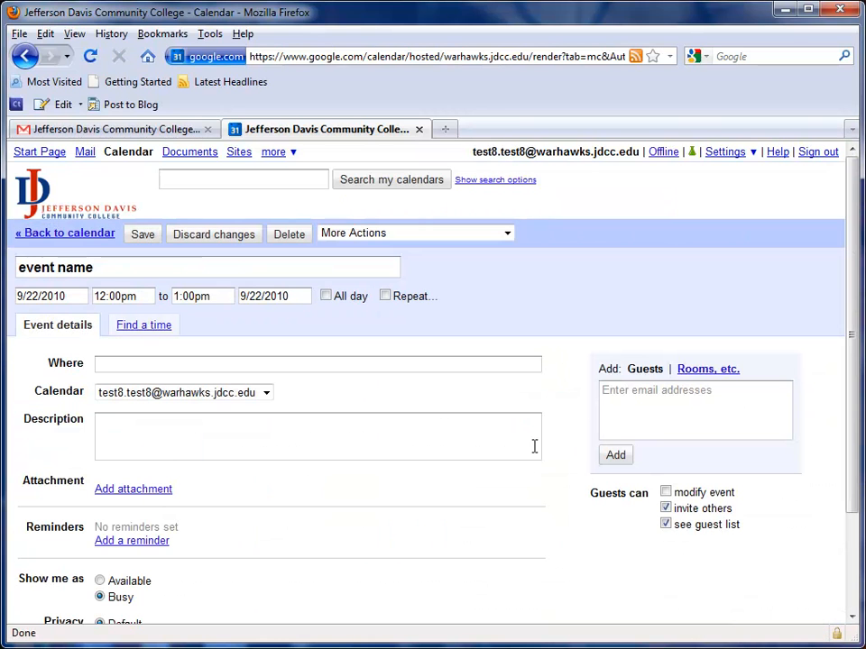
left_click(217, 233)
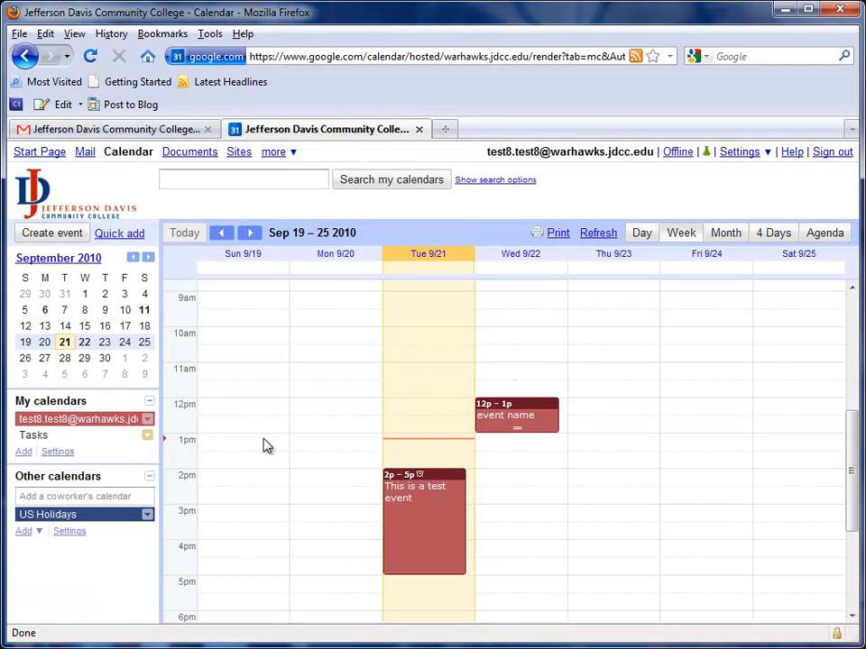
left_click(147, 420)
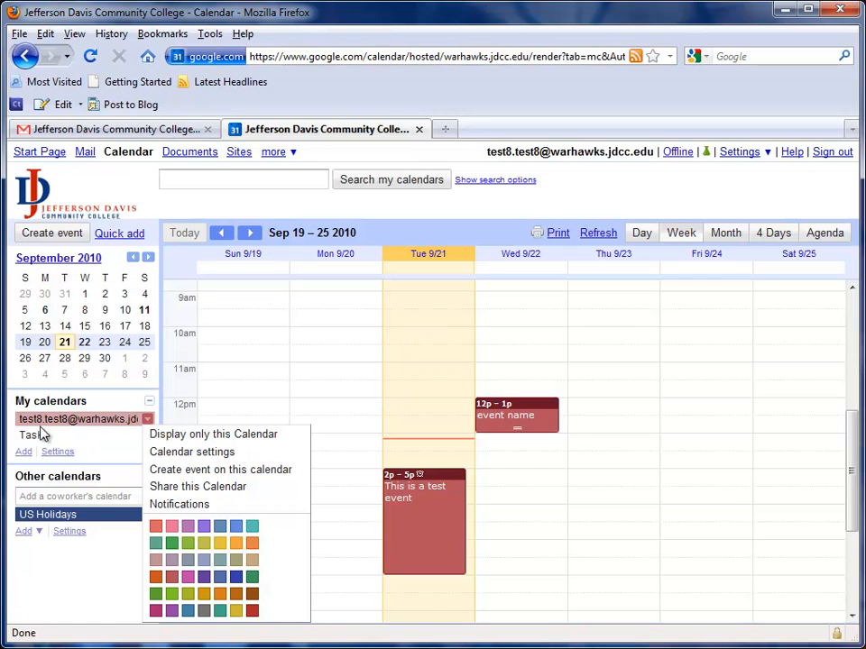
In the personal calendar's Notifications settings, add a default pop-up reminder 10 minutes before events.
left_click(190, 459)
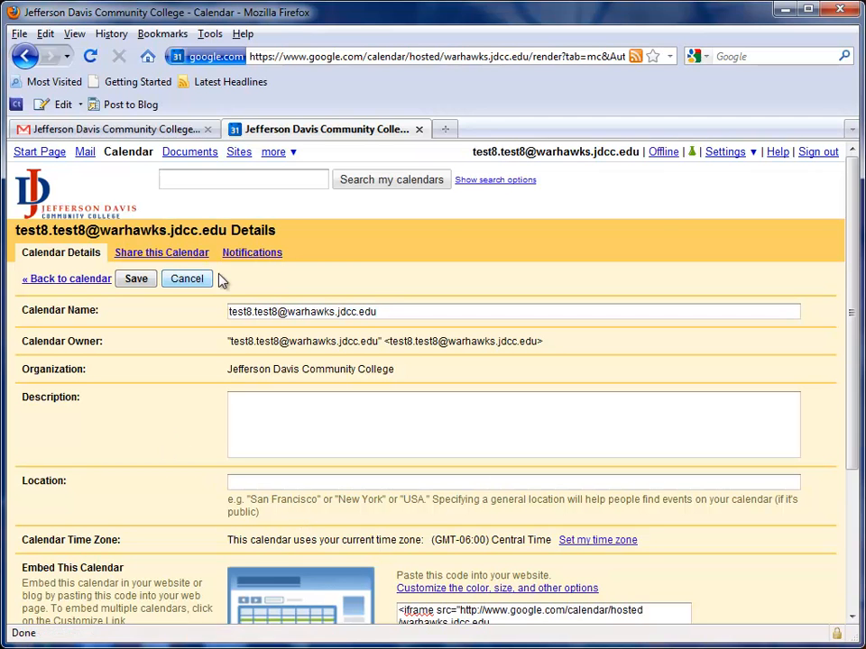
scroll(199, 478, "down", 4)
scroll(181, 491, "up", 5)
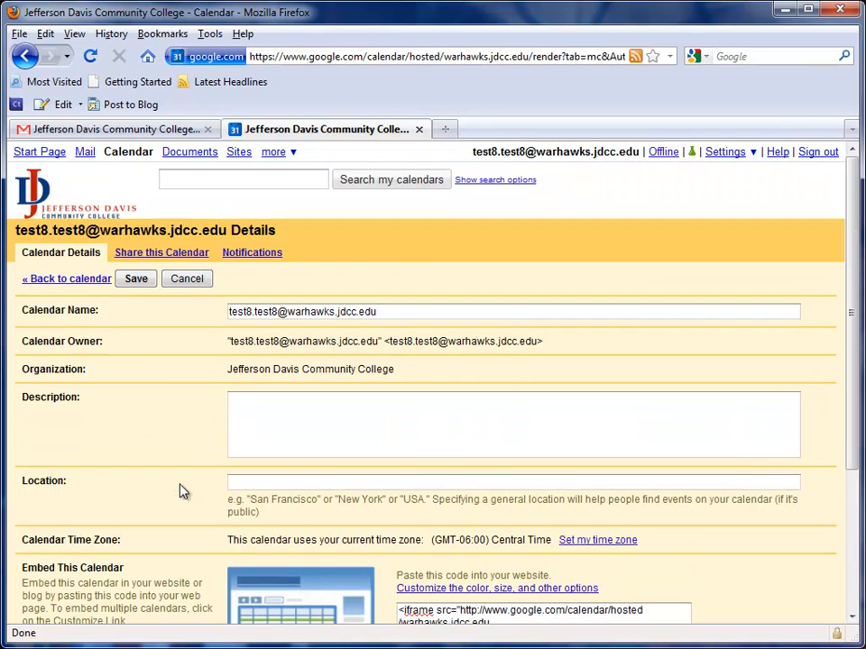
left_click(248, 256)
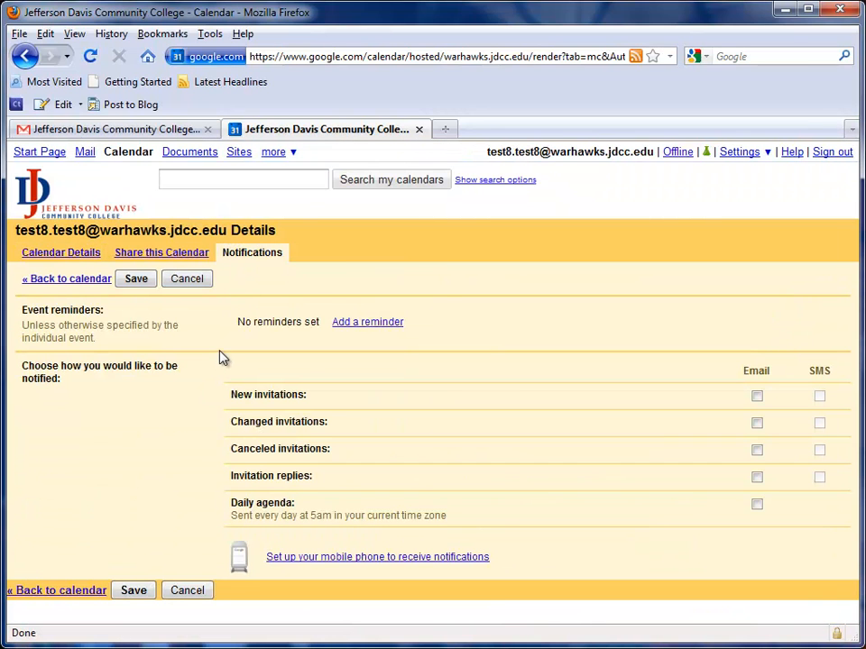
left_click(344, 322)
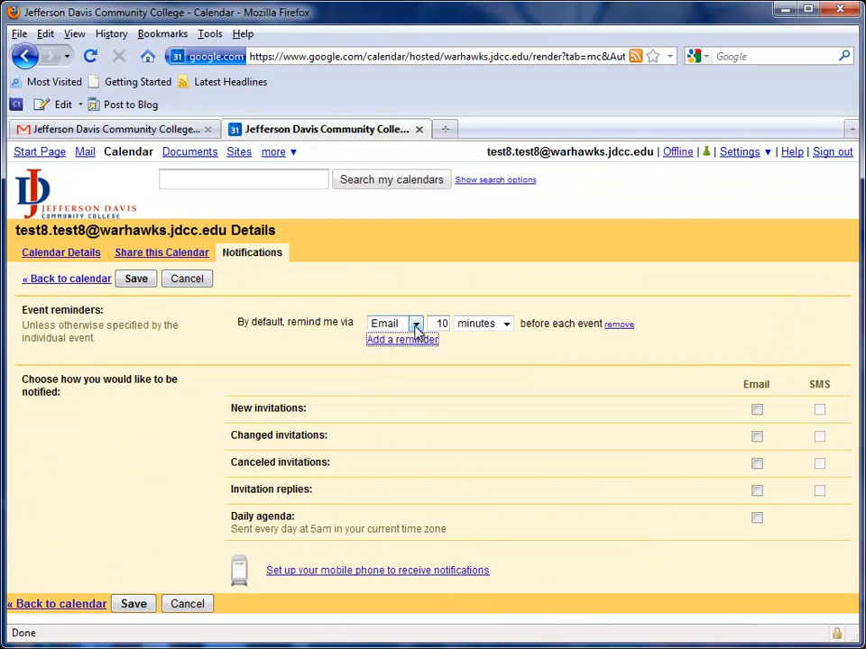
left_click(413, 323)
left_click(408, 350)
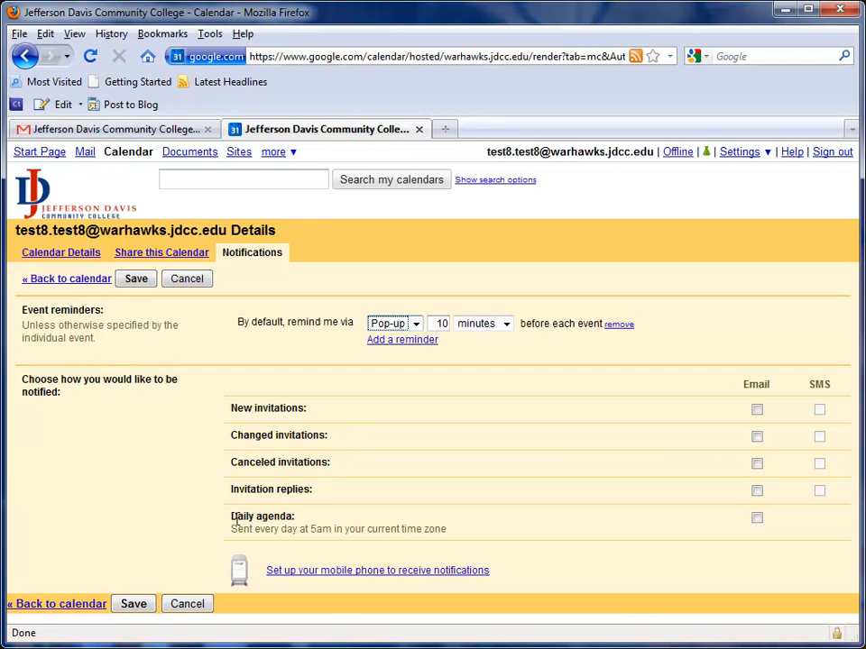
left_click_drag(231, 516, 297, 517)
Save the default reminder setting and delete the Wednesday 'event name' event.
left_click(370, 531)
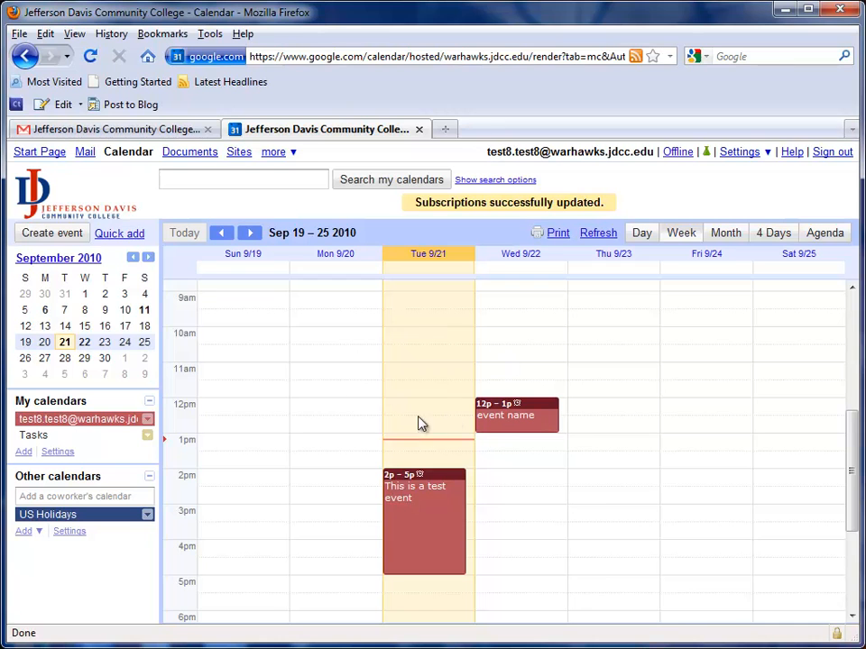
left_click(499, 420)
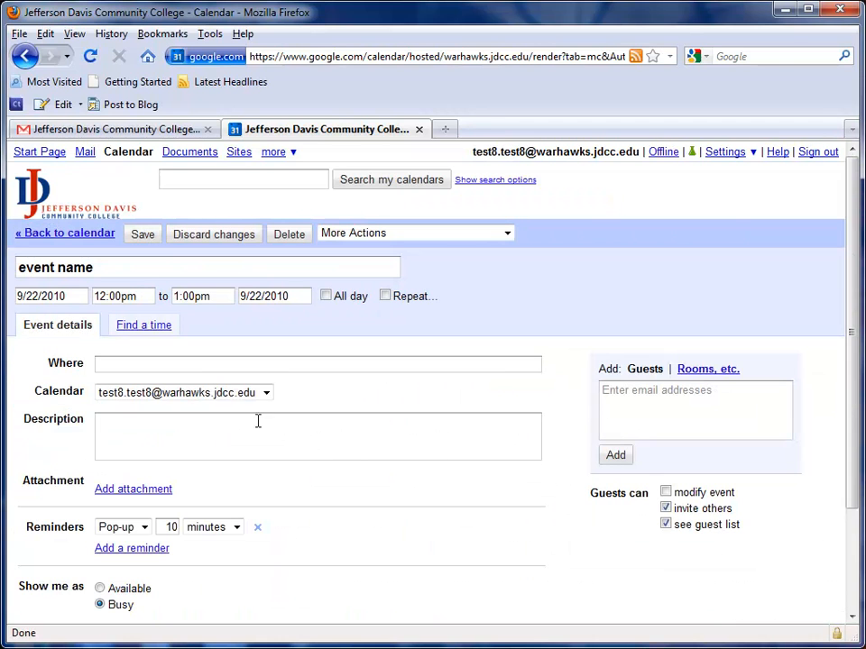
left_click(290, 236)
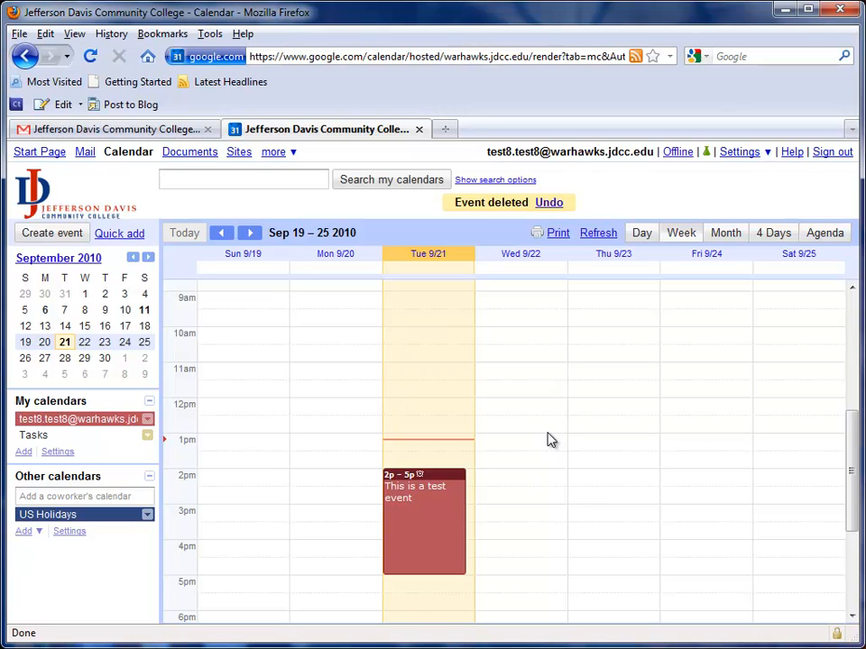
Go to Calendar settings > Calendars > Mobile Setup and click into the phone number and verification code fields.
left_click(739, 156)
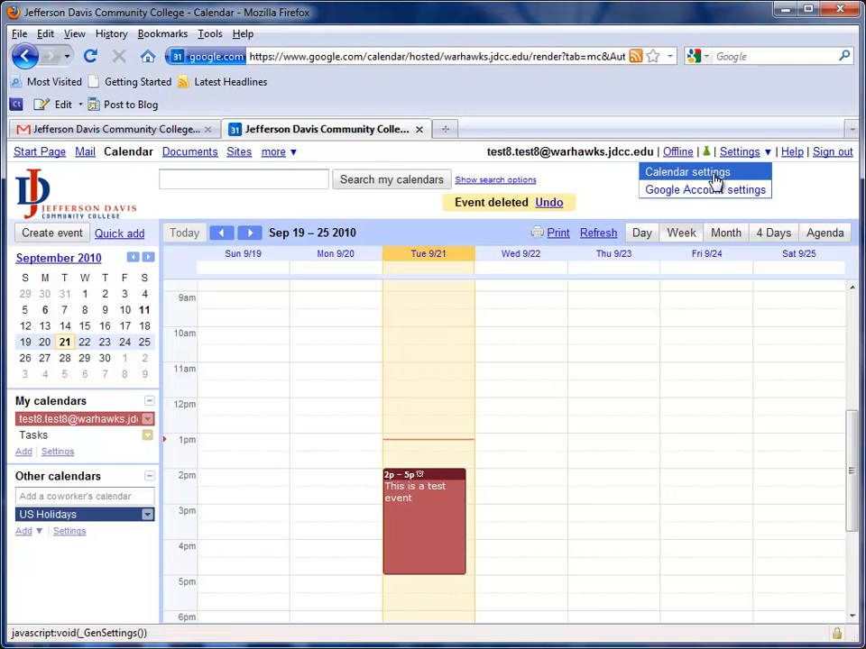
left_click(709, 179)
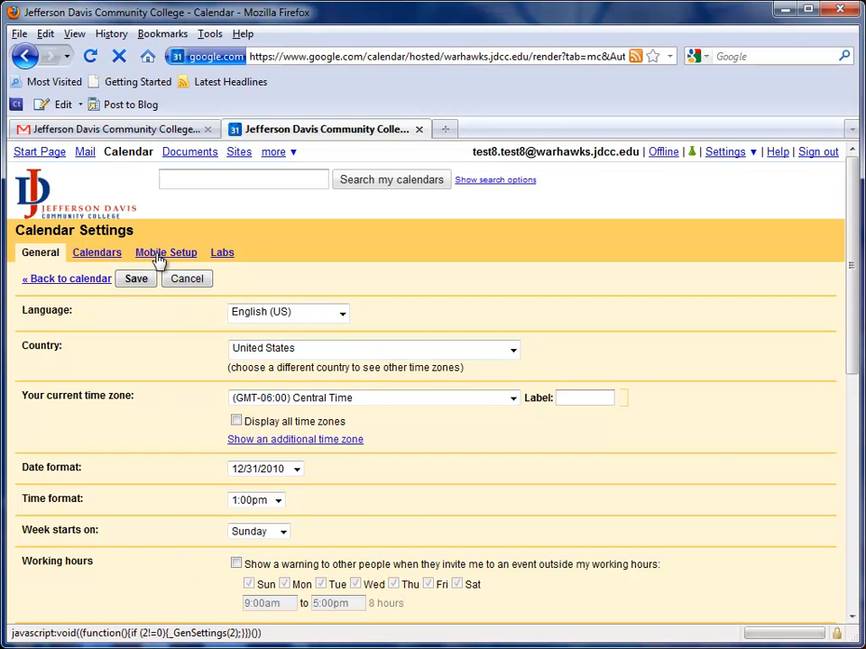
left_click(88, 256)
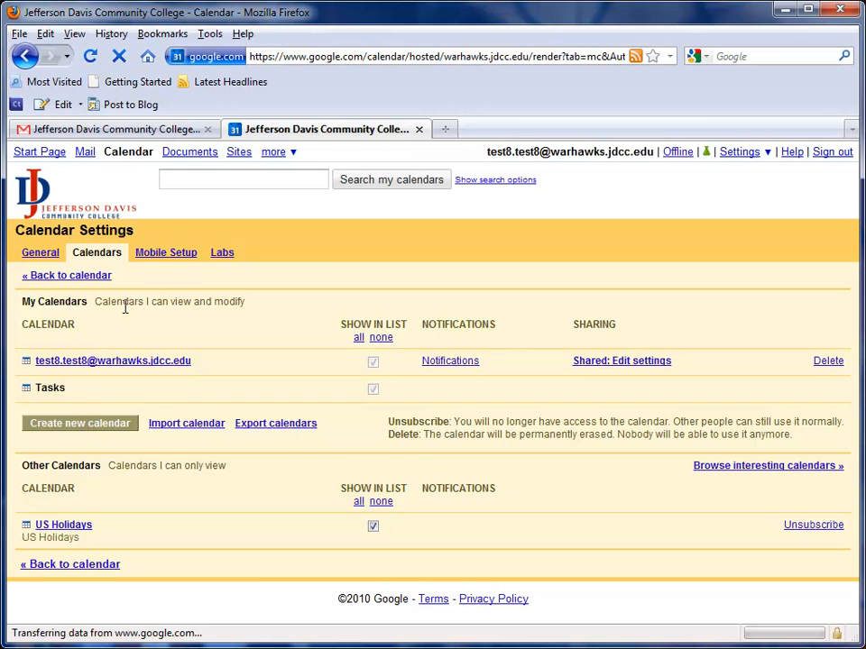
left_click(167, 255)
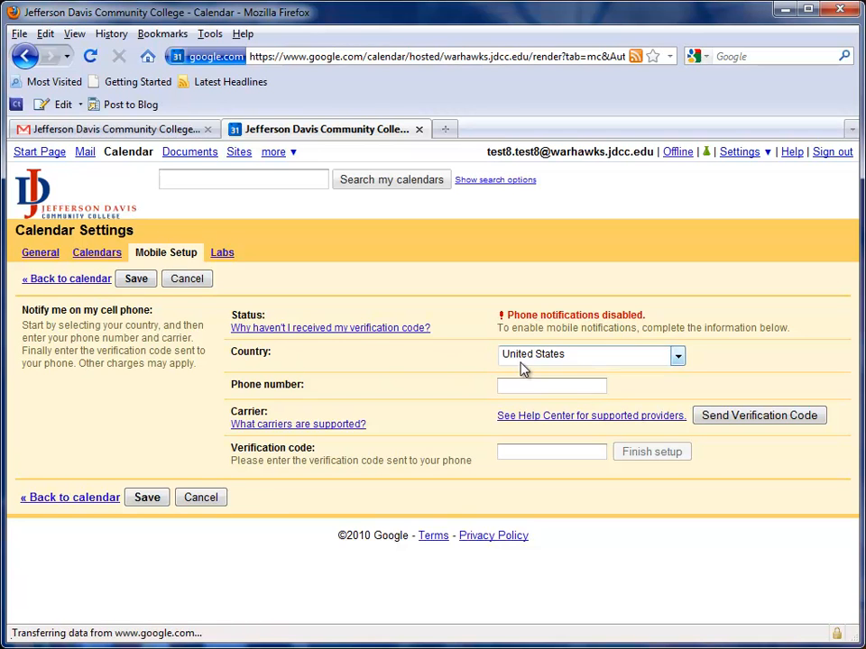
left_click(519, 385)
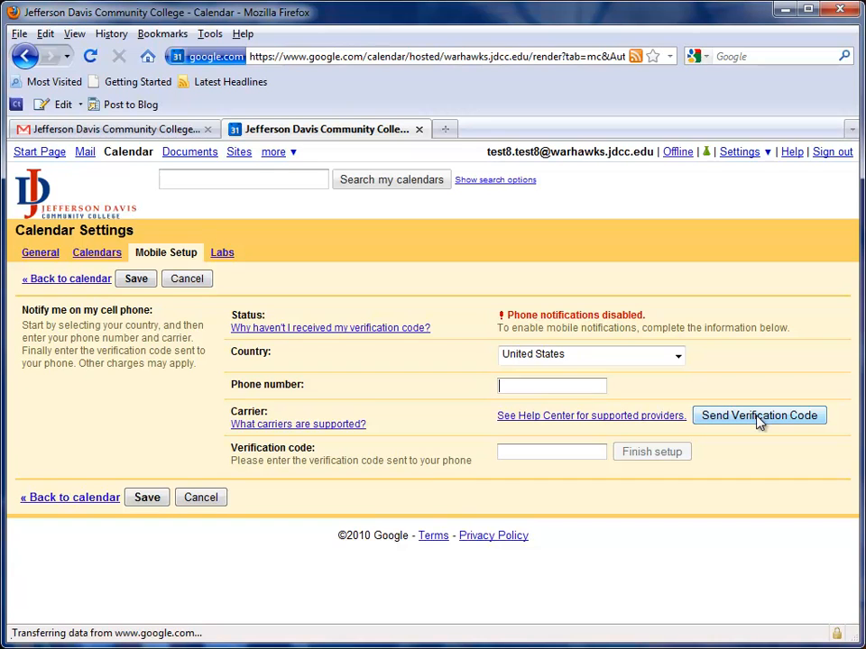
left_click(555, 454)
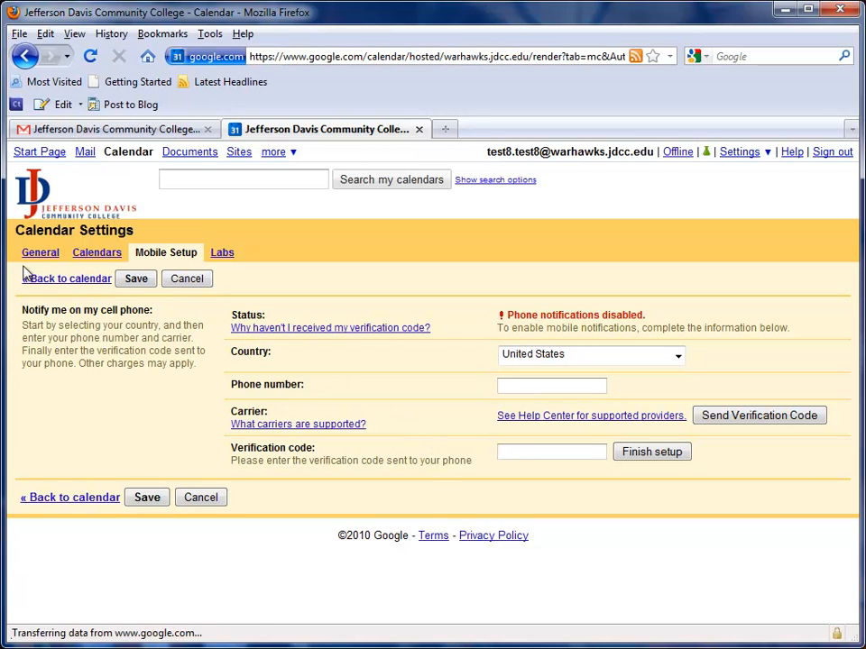
In General settings, set 'Show weather based on my location' to °F and save.
left_click(32, 255)
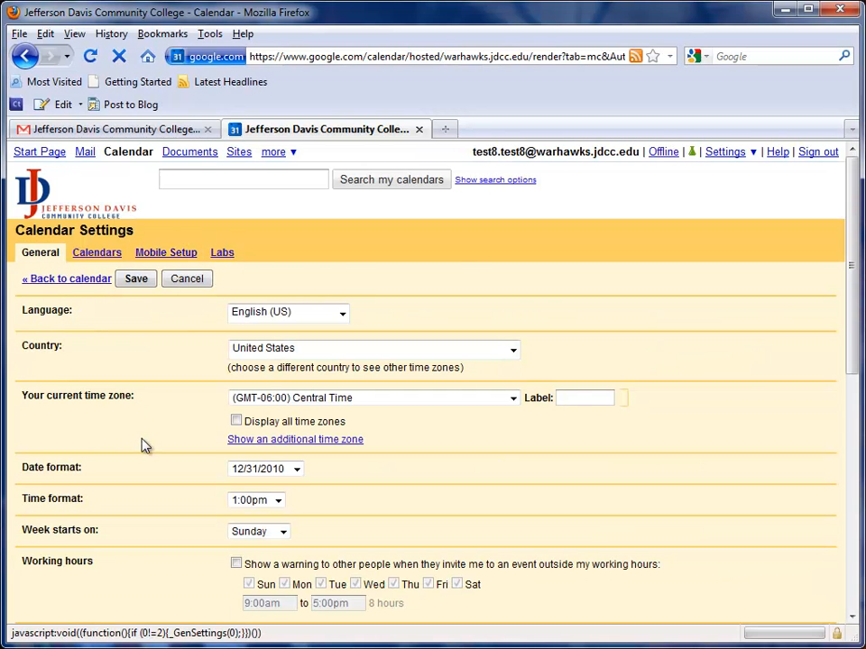
scroll(144, 445, "down", 2)
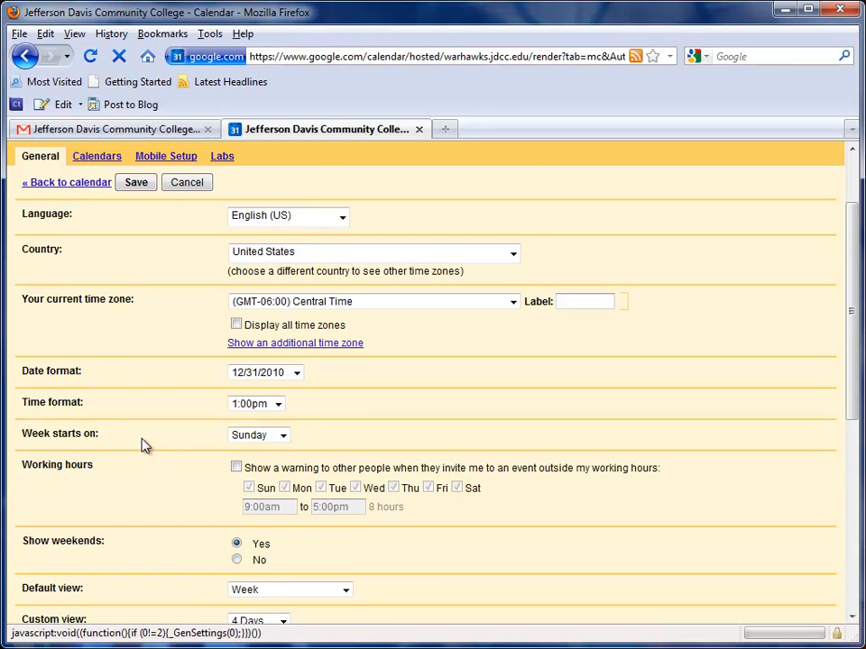
scroll(144, 445, "down", 2)
scroll(144, 445, "down", 2)
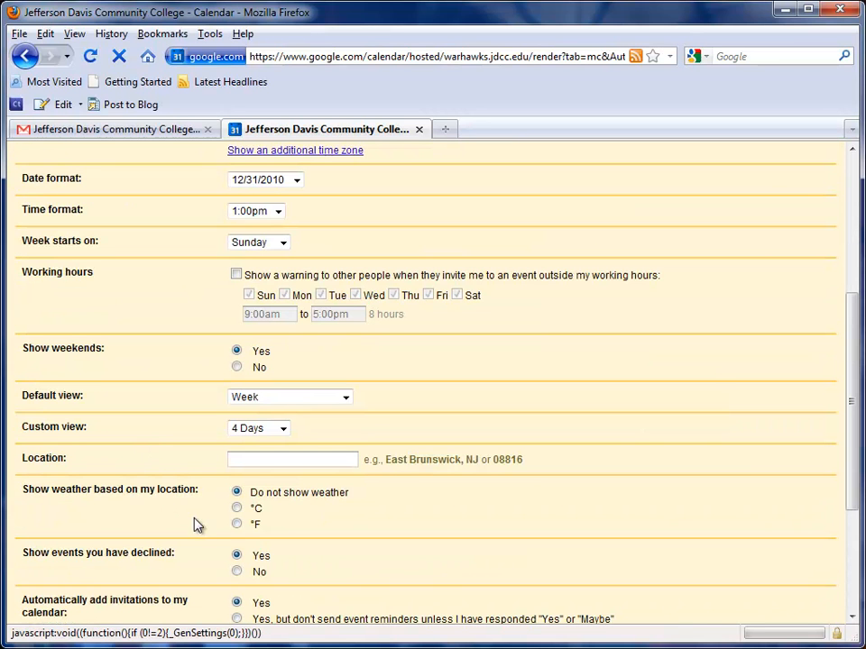
left_click(236, 524)
scroll(214, 516, "down", 4)
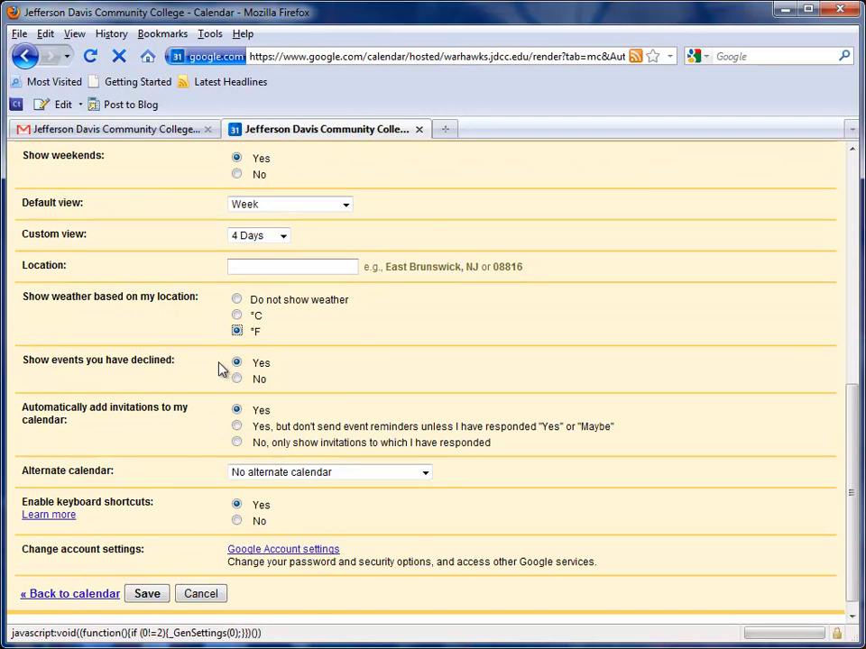
scroll(219, 369, "up", 8)
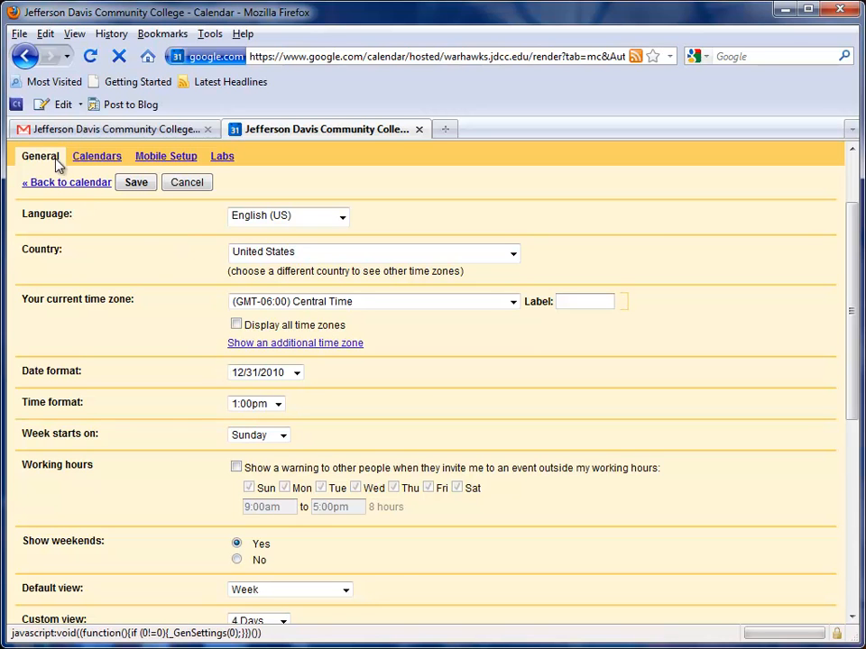
scroll(164, 439, "down", 5)
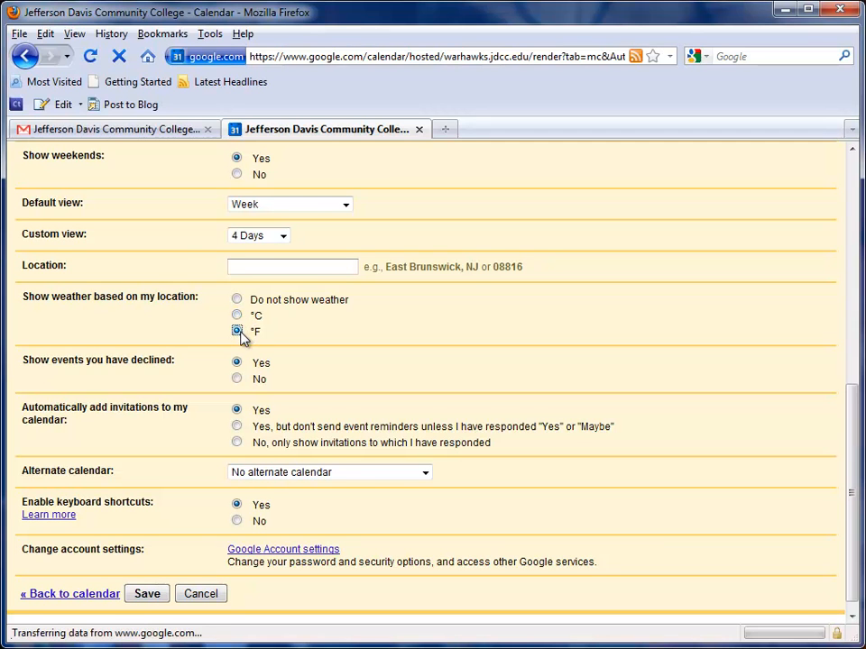
left_click(150, 597)
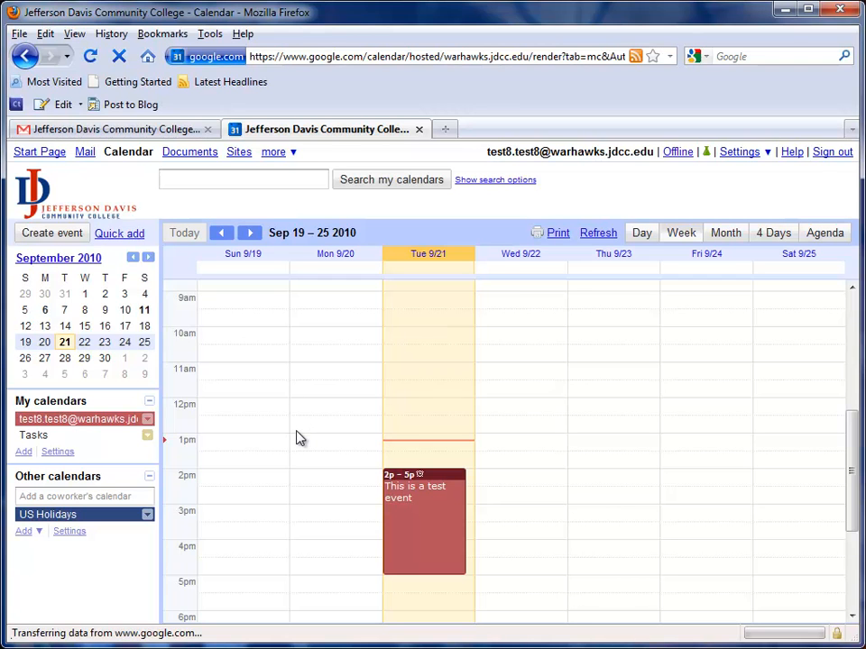
scroll(300, 438, "down", 3)
scroll(300, 439, "up", 5)
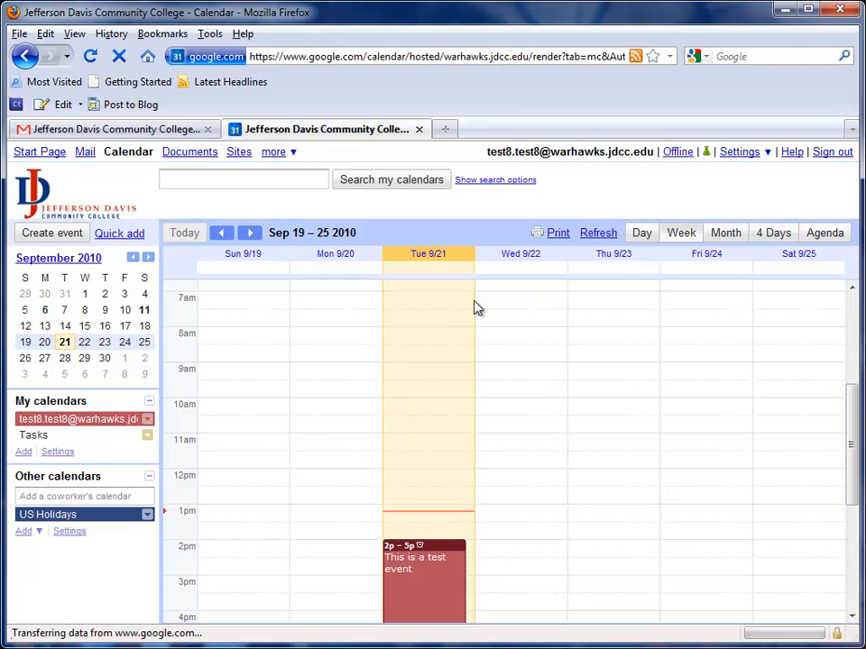
left_click(642, 232)
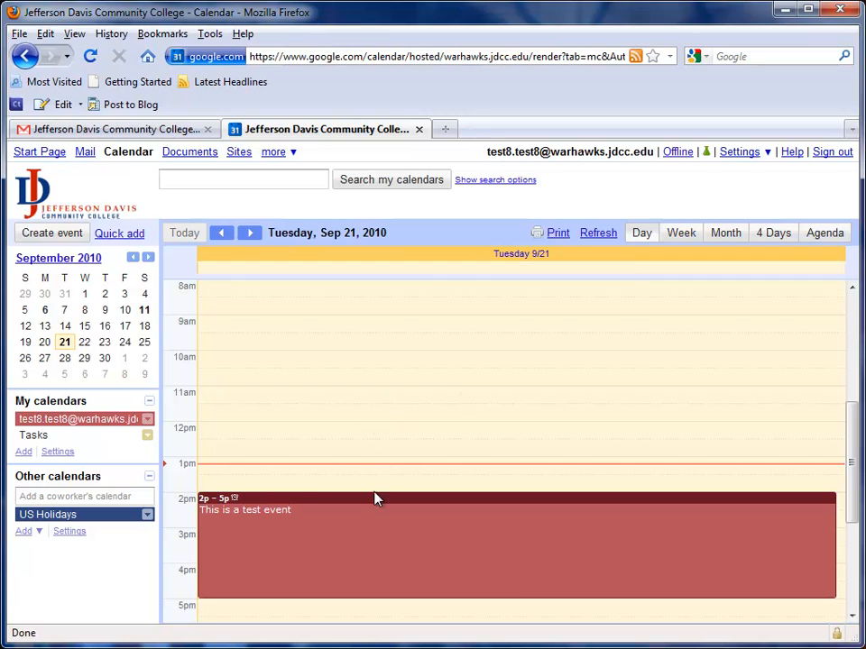
left_click(678, 232)
left_click(717, 234)
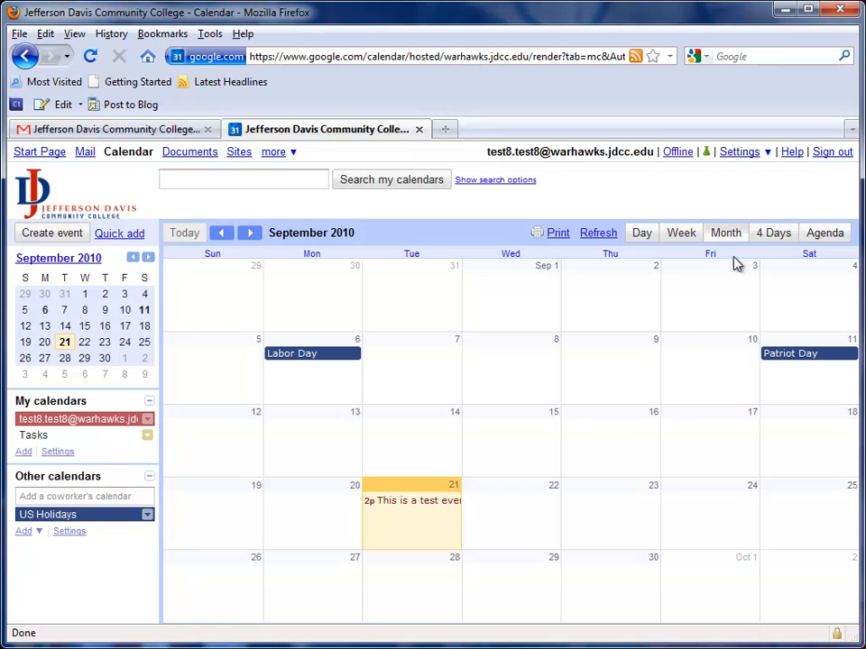
left_click(767, 237)
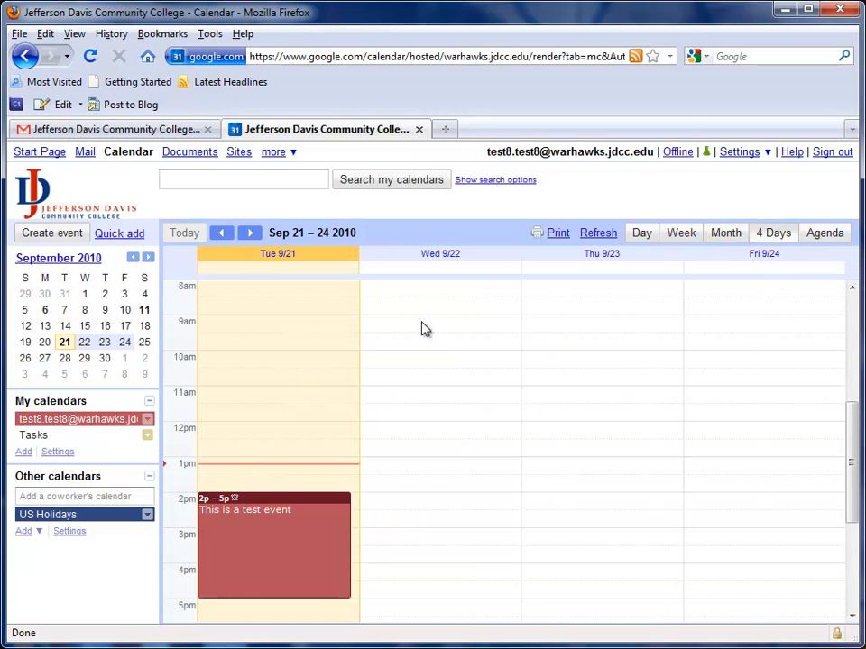
left_click(820, 236)
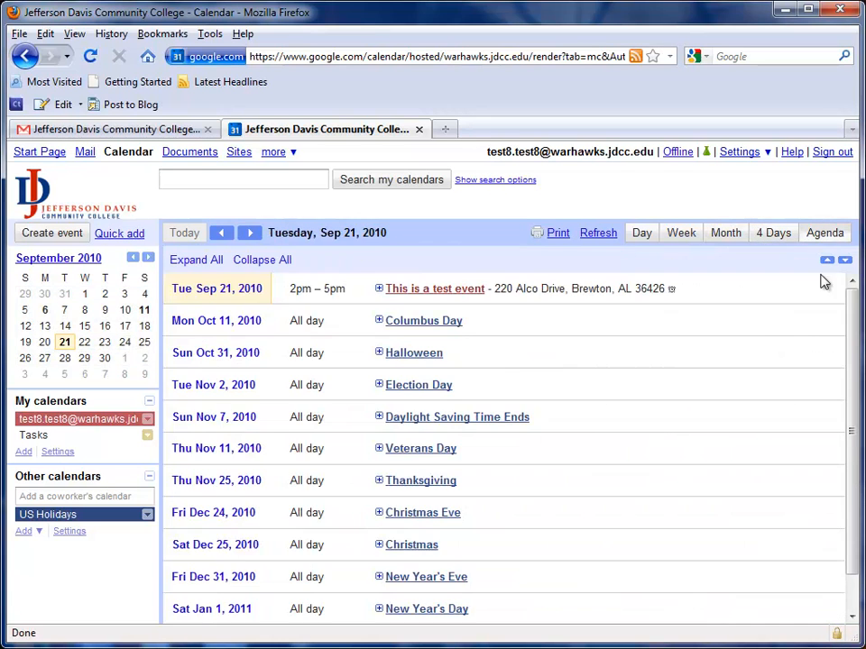
scroll(577, 386, "down", 2)
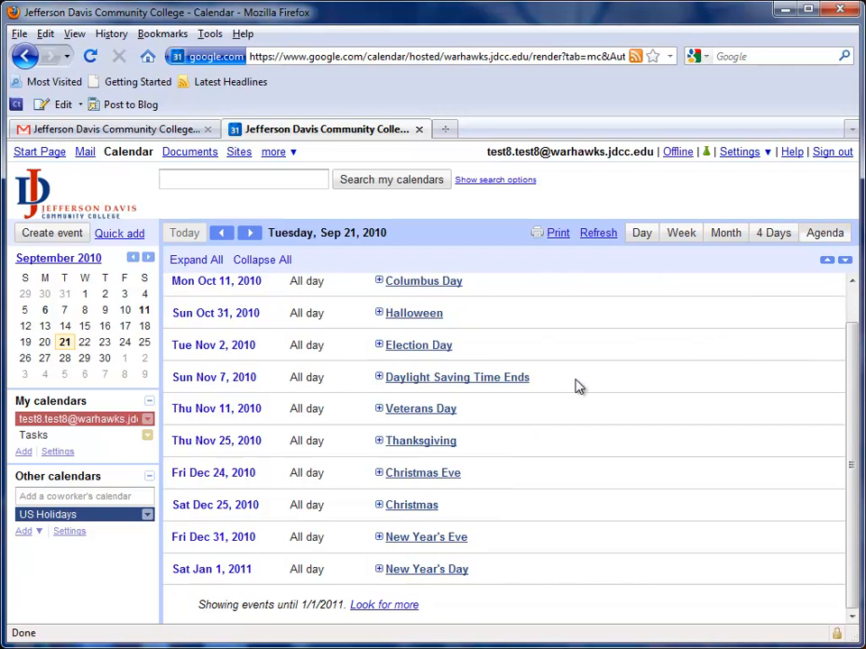
scroll(577, 386, "up", 2)
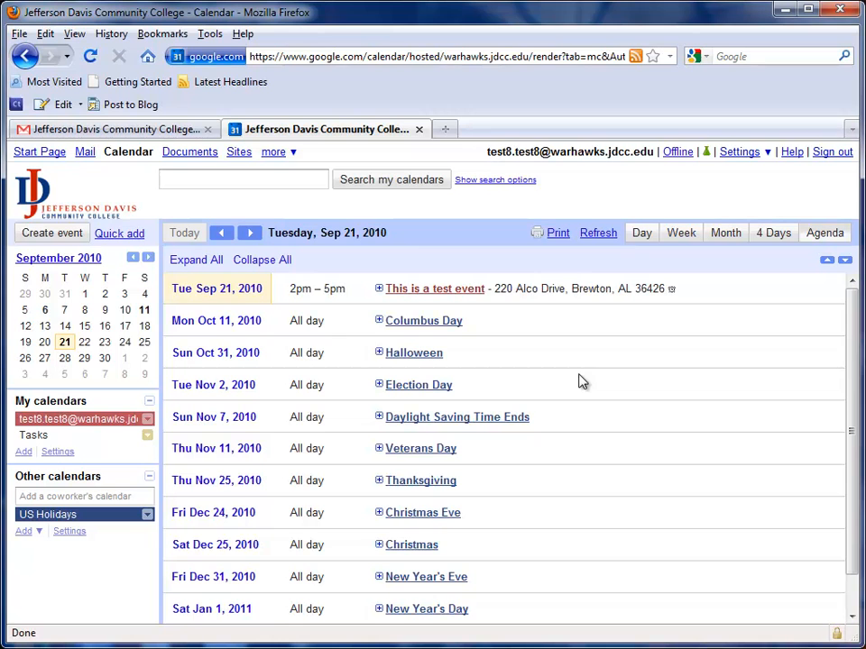
left_click(687, 233)
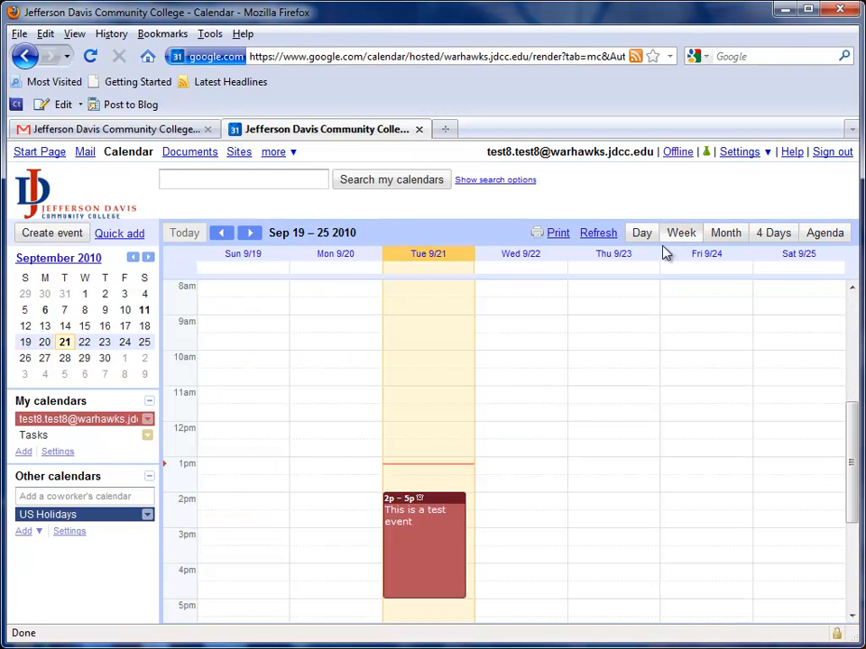
left_click(149, 258)
left_click(149, 259)
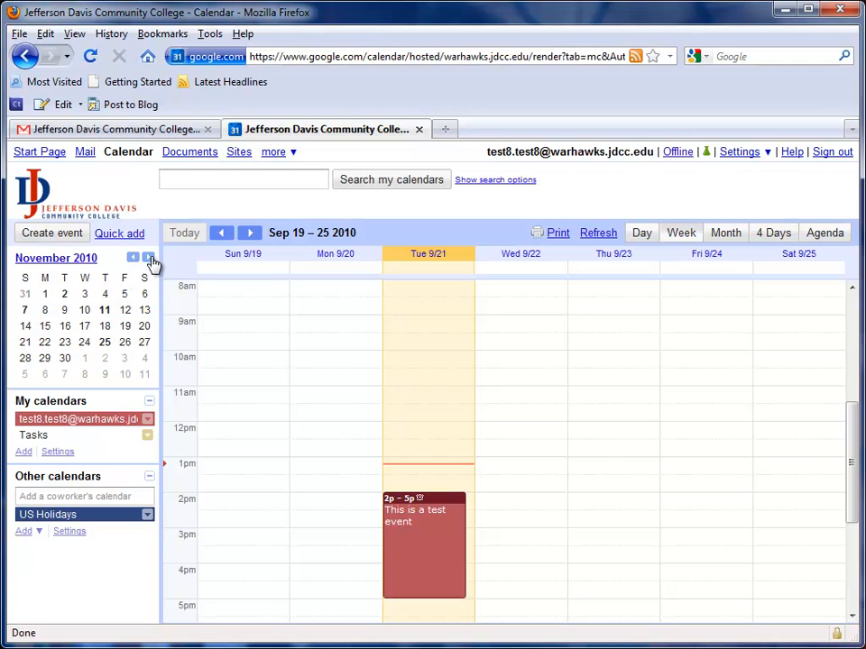
left_click(149, 259)
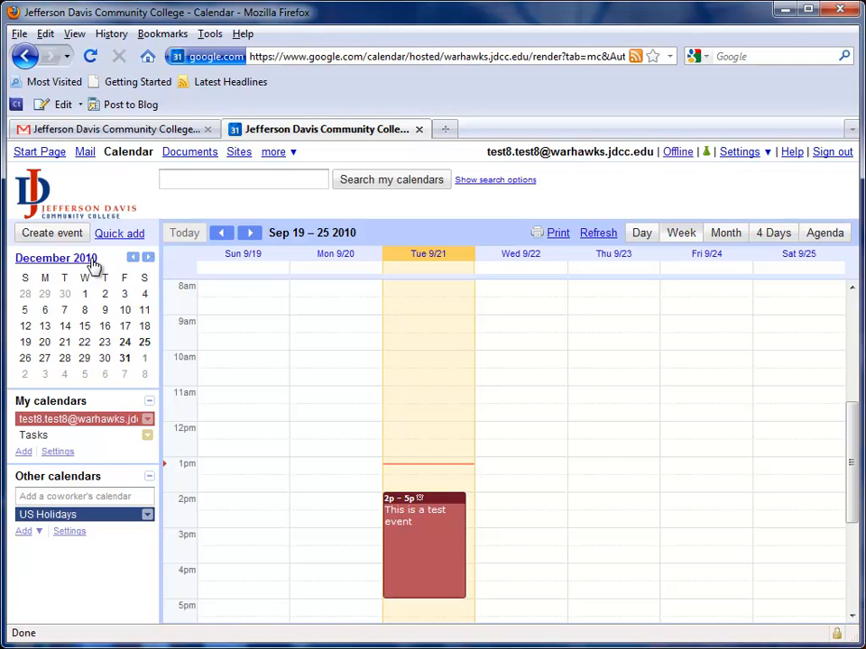
left_click(85, 294)
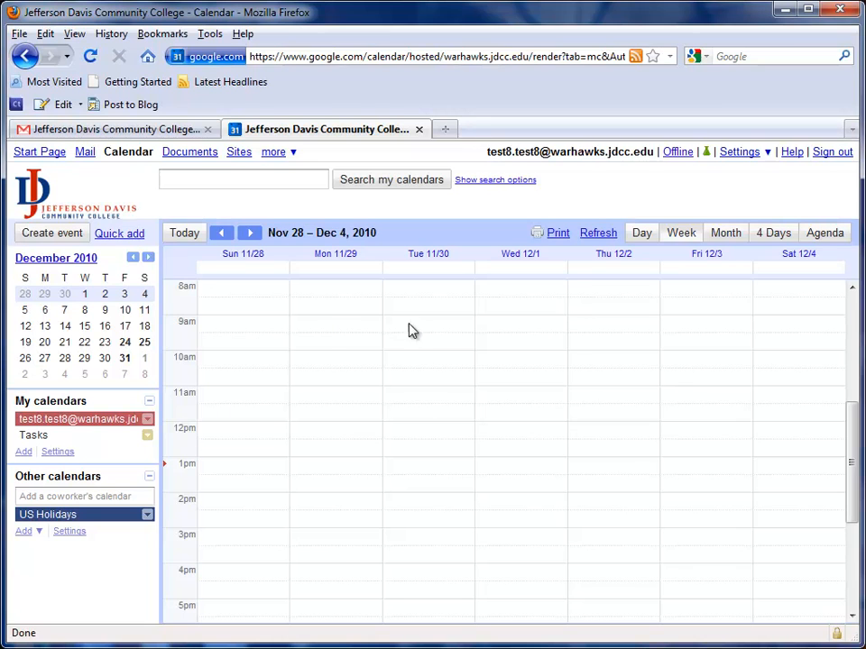
left_click(187, 233)
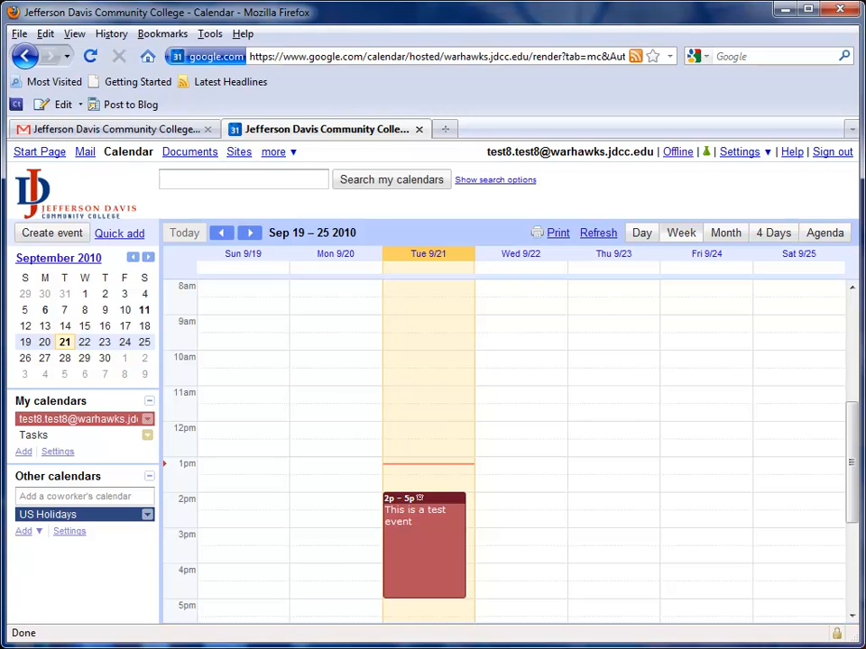
Search the calendars for 'test' and expand the Tue Sep 21 2pm–5pm result to show its location.
type("test")
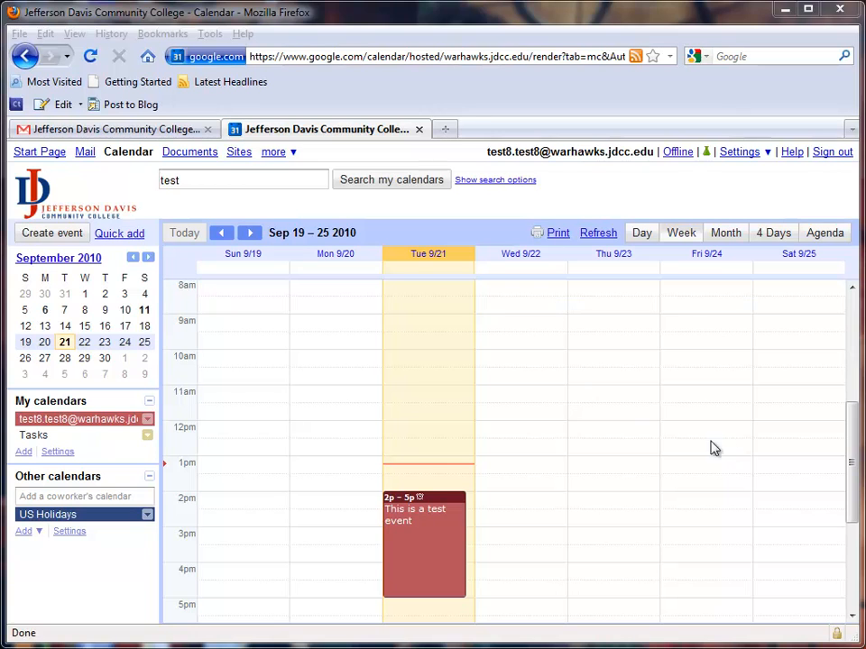
left_click(213, 181)
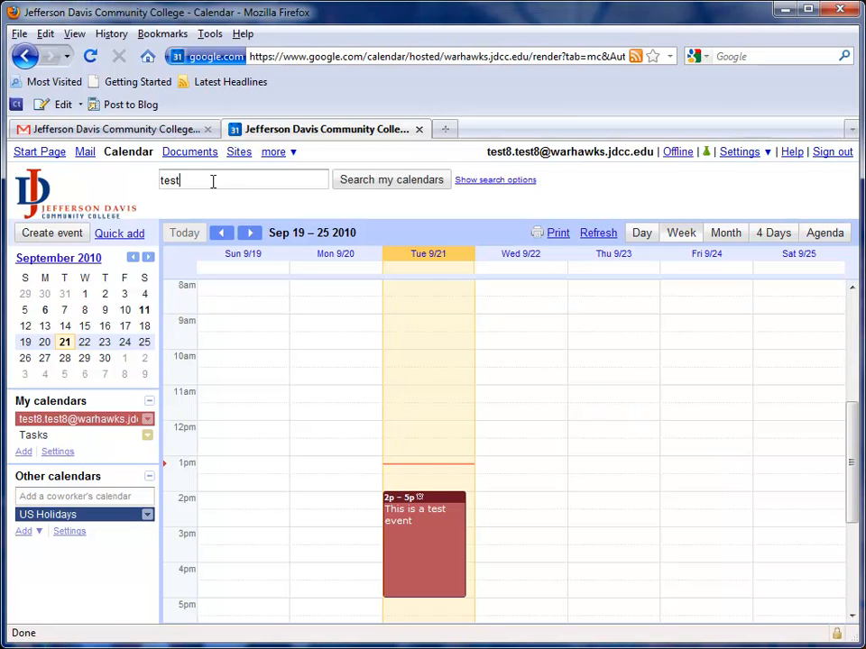
key("ctrl+a")
key("BackSpace")
type("test")
left_click(378, 188)
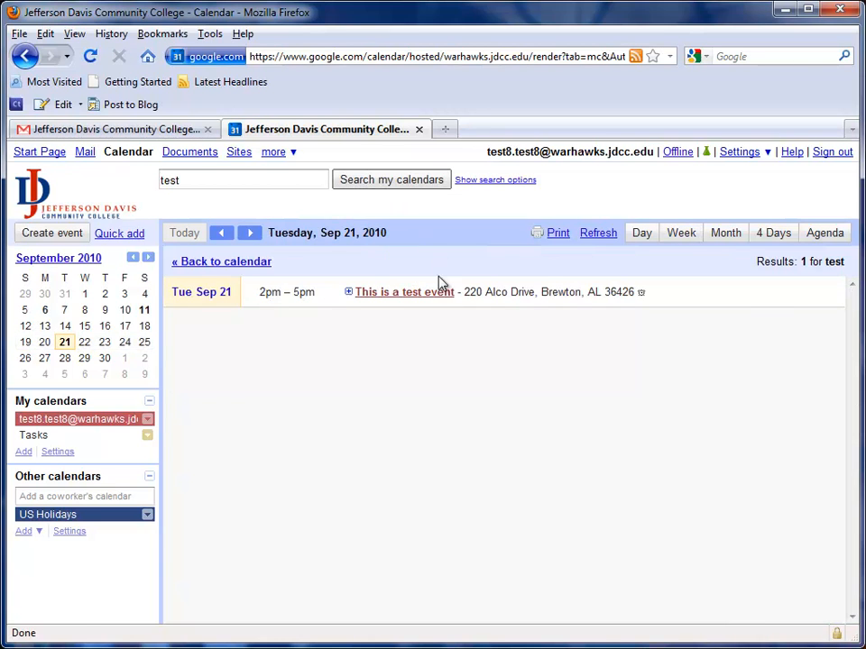
left_click(348, 293)
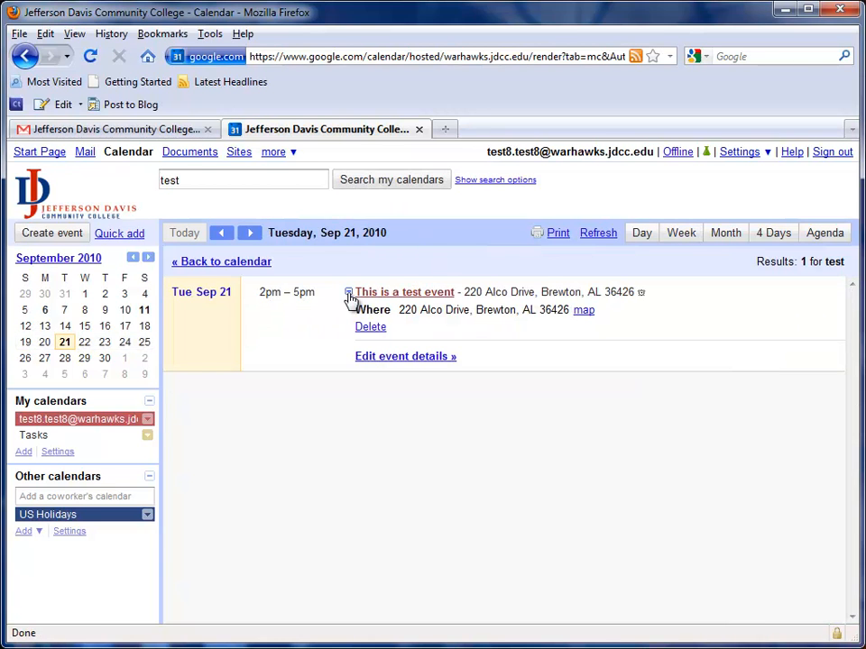
left_click(584, 312)
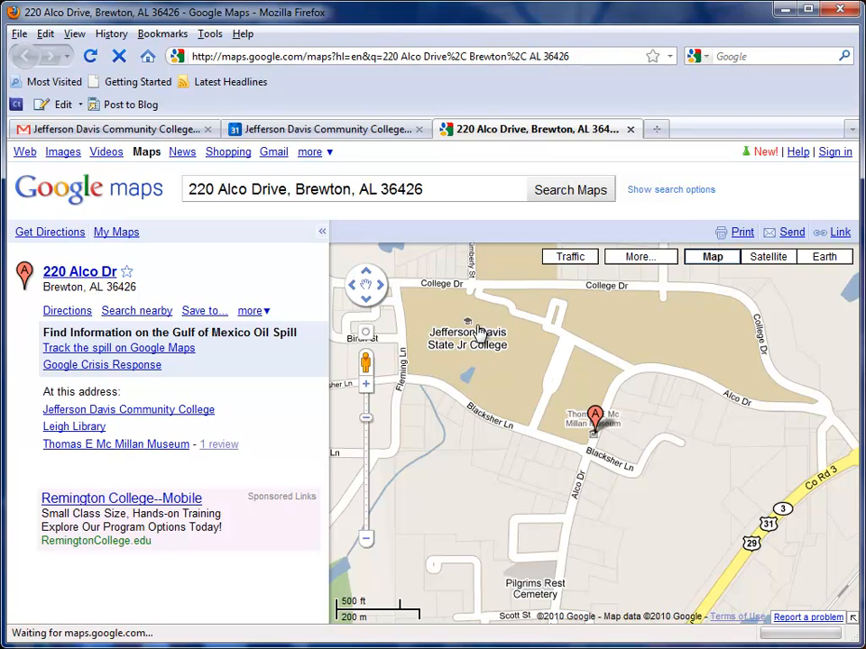
left_click(632, 130)
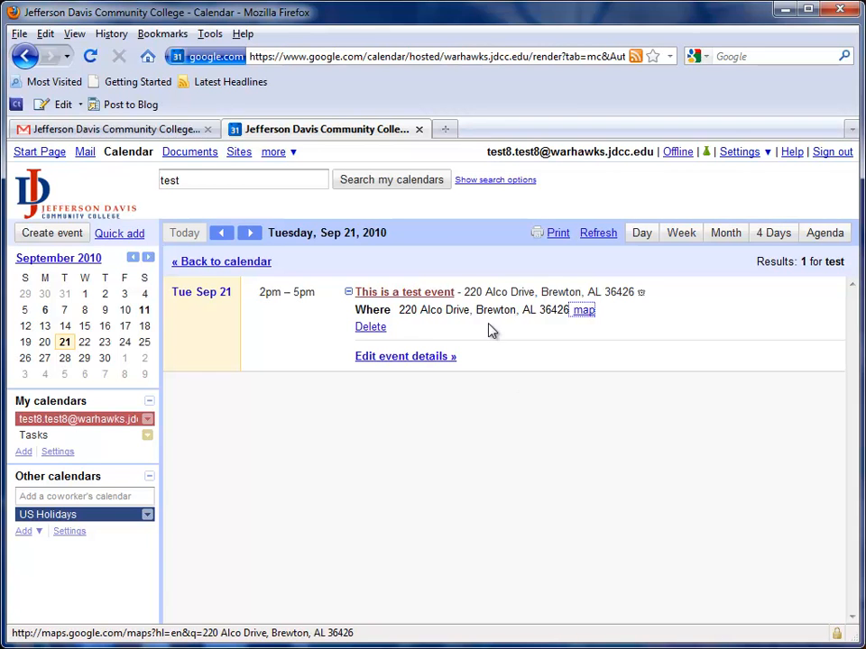
Go from the search results back to the Sep 19–25 2010 week view.
left_click(187, 262)
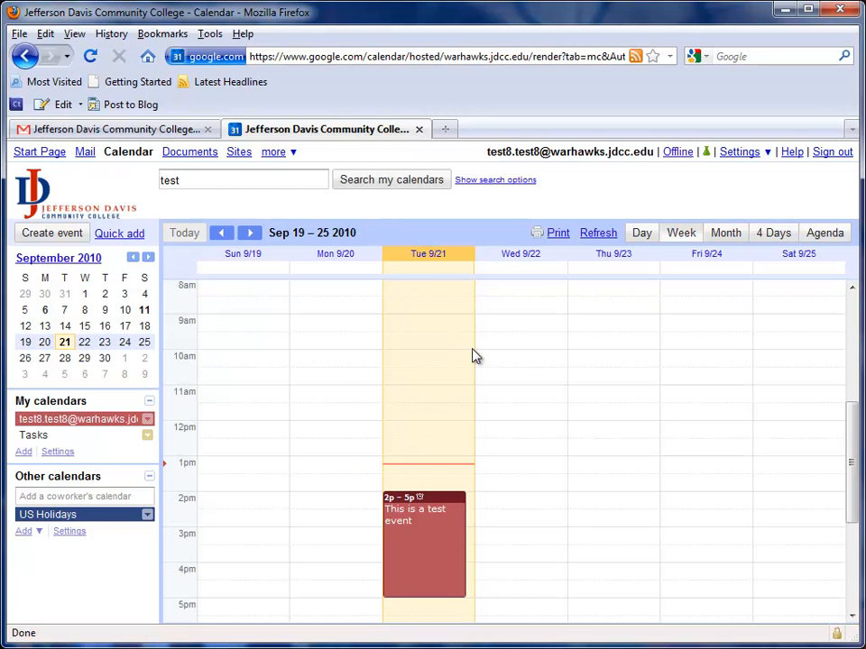